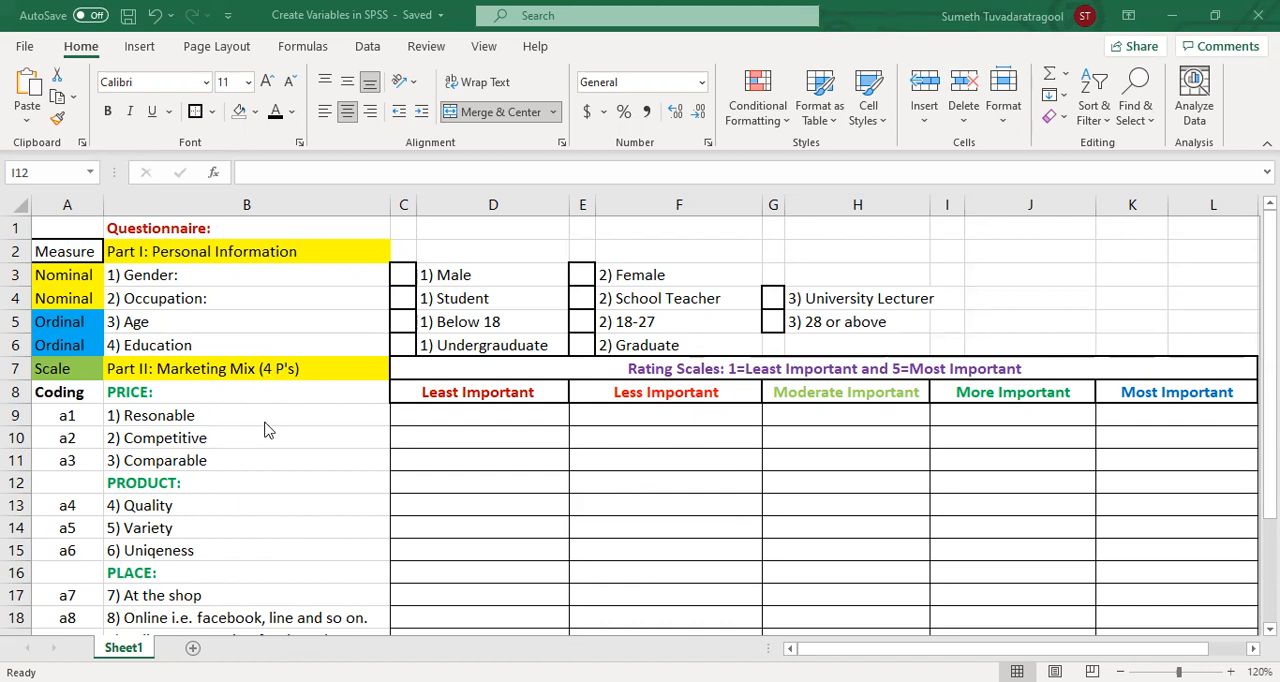
Step: Review the questionnaire's measure types in column A and the item codes a1 to a12 for the marketing mix questions
{"action": "left_click", "coordinate": [342, 535]}
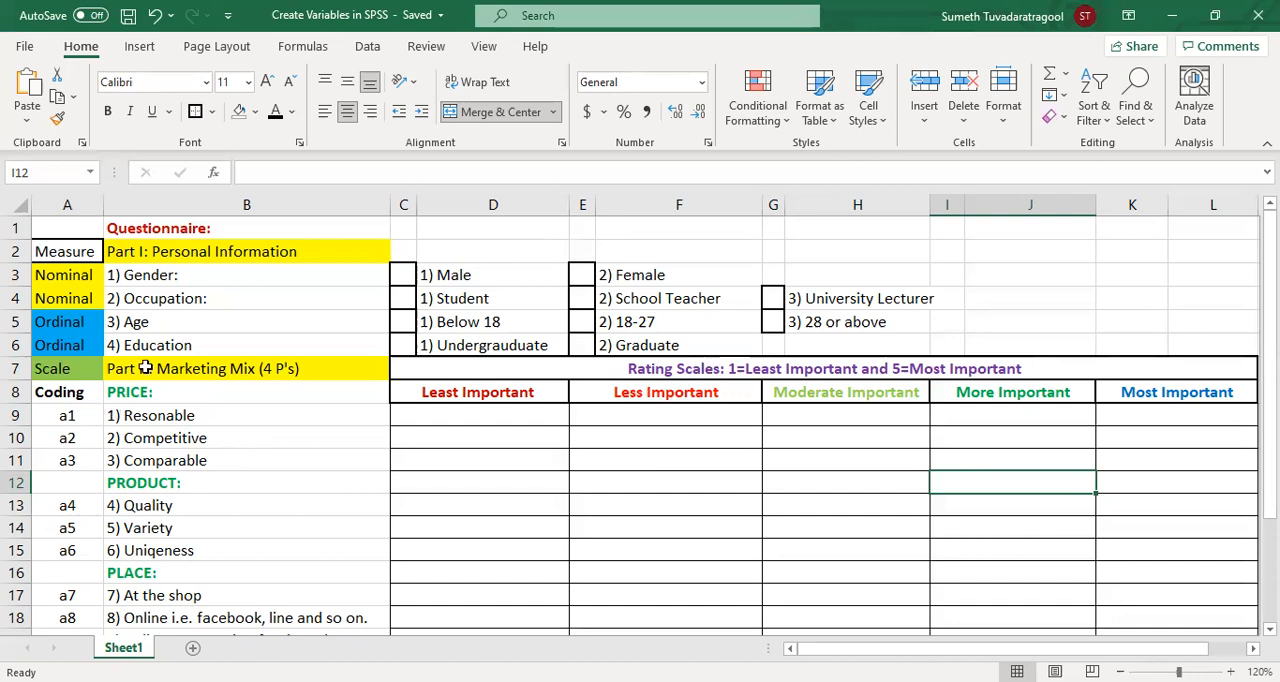
{"action": "left_click", "coordinate": [82, 421]}
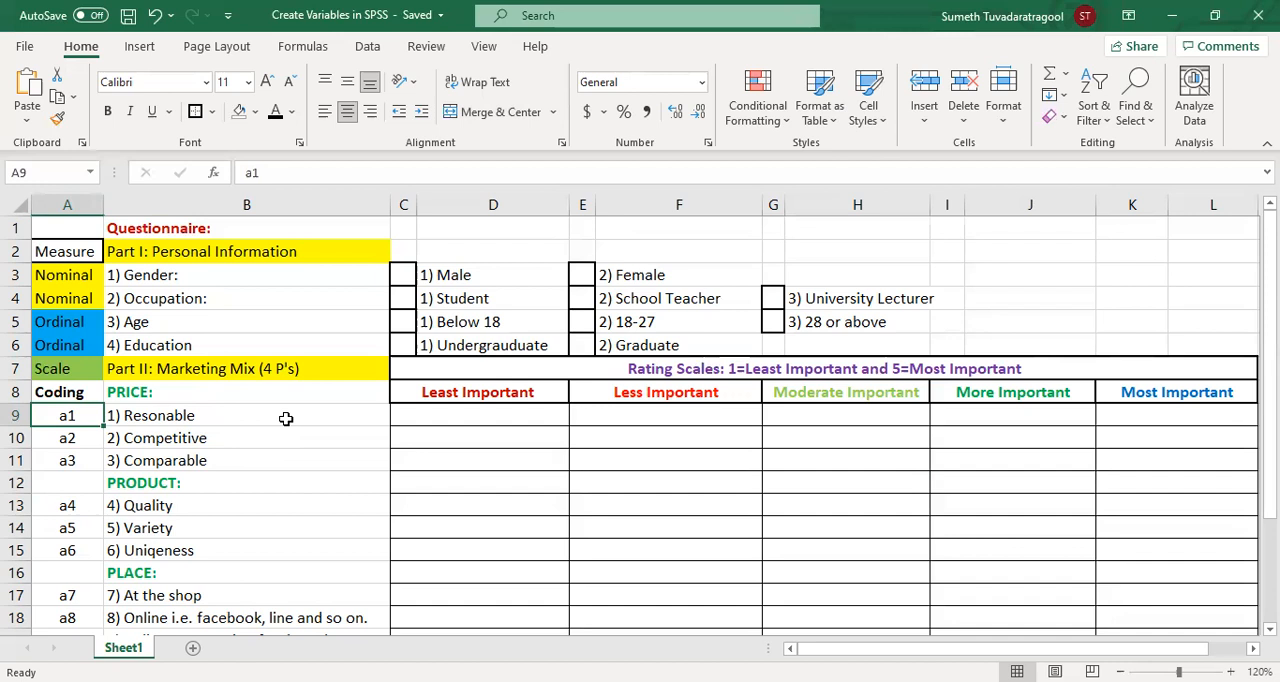
{"action": "key", "text": "Down"}
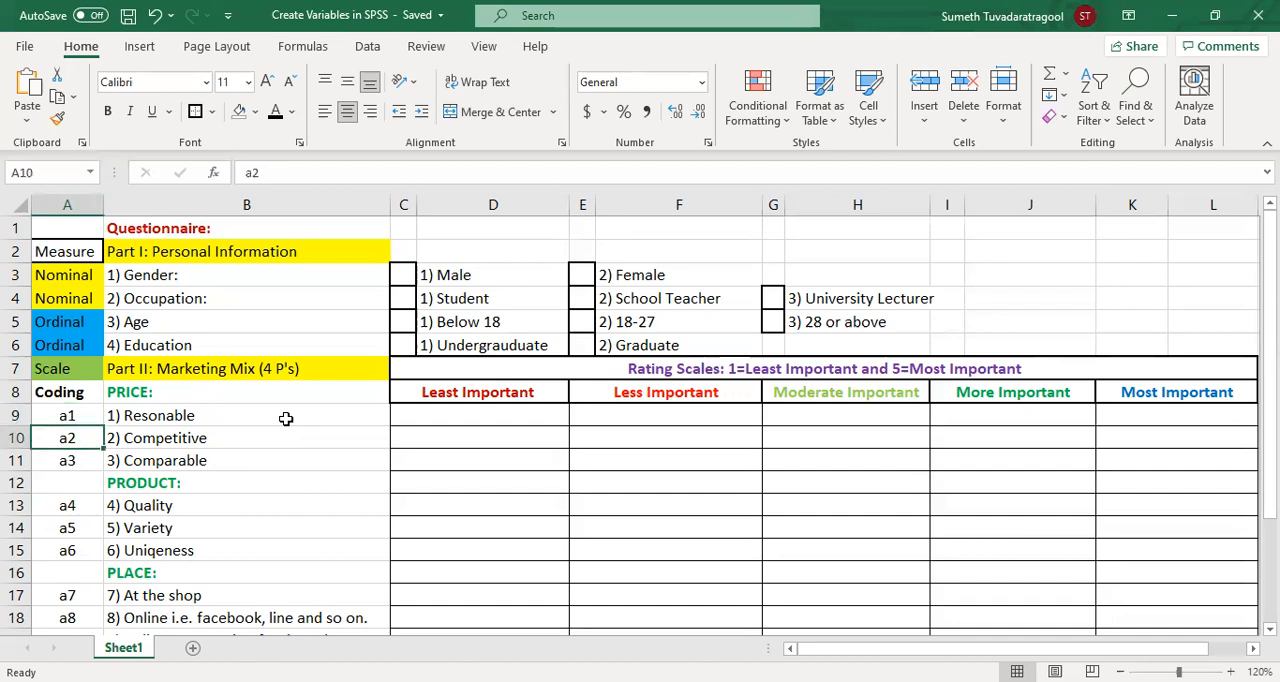
{"action": "key", "text": "Down"}
{"action": "key", "text": "Down"}
{"action": "key", "text": "Down"}
{"action": "key", "text": "Down"}
{"action": "key", "text": "Down"}
{"action": "key", "text": "Down"}
{"action": "key", "text": "Down"}
{"action": "key", "text": "Down"}
{"action": "key", "text": "Down"}
{"action": "key", "text": "Down"}
{"action": "key", "text": "Down"}
{"action": "key", "text": "Down"}
{"action": "key", "text": "Down"}
{"action": "key", "text": "Down"}
{"action": "key", "text": "Down"}
{"action": "key", "text": "Up"}
{"action": "key", "text": "Up"}
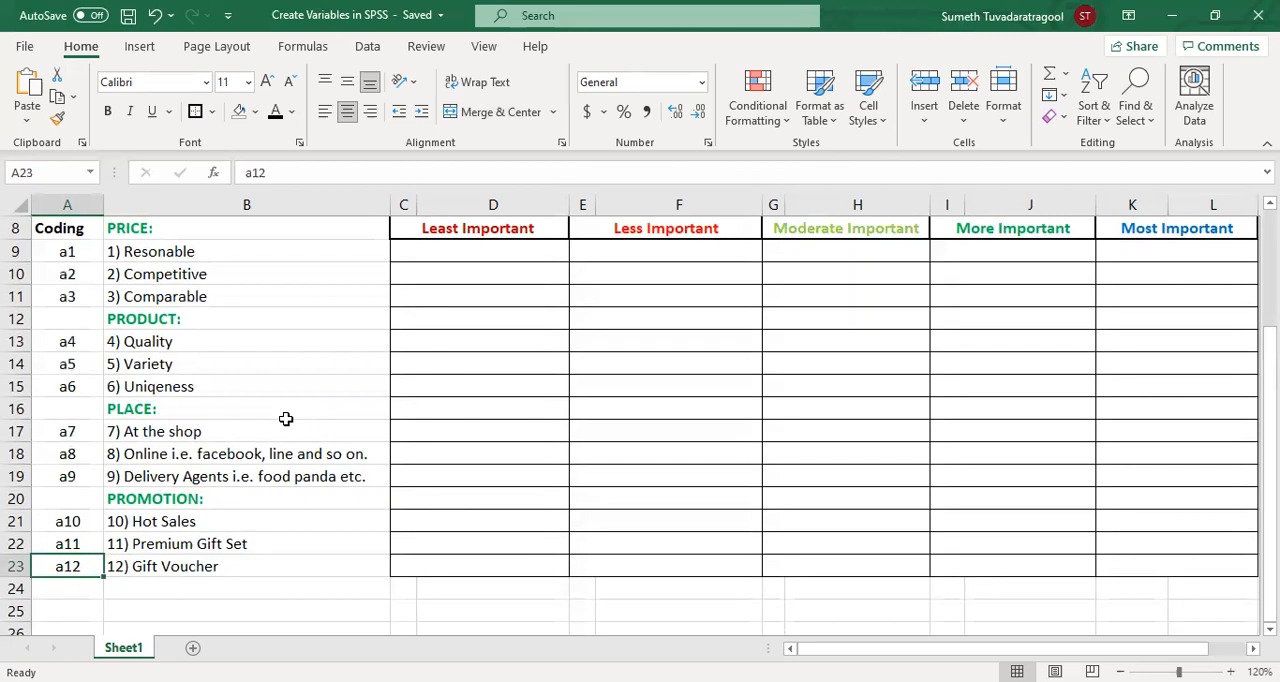
{"action": "key", "text": "Up"}
{"action": "key", "text": "Up"}
{"action": "key", "text": "Up"}
{"action": "key", "text": "Up"}
{"action": "key", "text": "Up"}
{"action": "key", "text": "Up"}
{"action": "key", "text": "Up"}
{"action": "key", "text": "Up"}
{"action": "key", "text": "Up"}
{"action": "key", "text": "Up"}
{"action": "key", "text": "Up"}
{"action": "key", "text": "Up"}
{"action": "key", "text": "Up"}
{"action": "key", "text": "Up"}
{"action": "key", "text": "Up"}
{"action": "key", "text": "Up"}
{"action": "key", "text": "Up"}
{"action": "key", "text": "Up"}
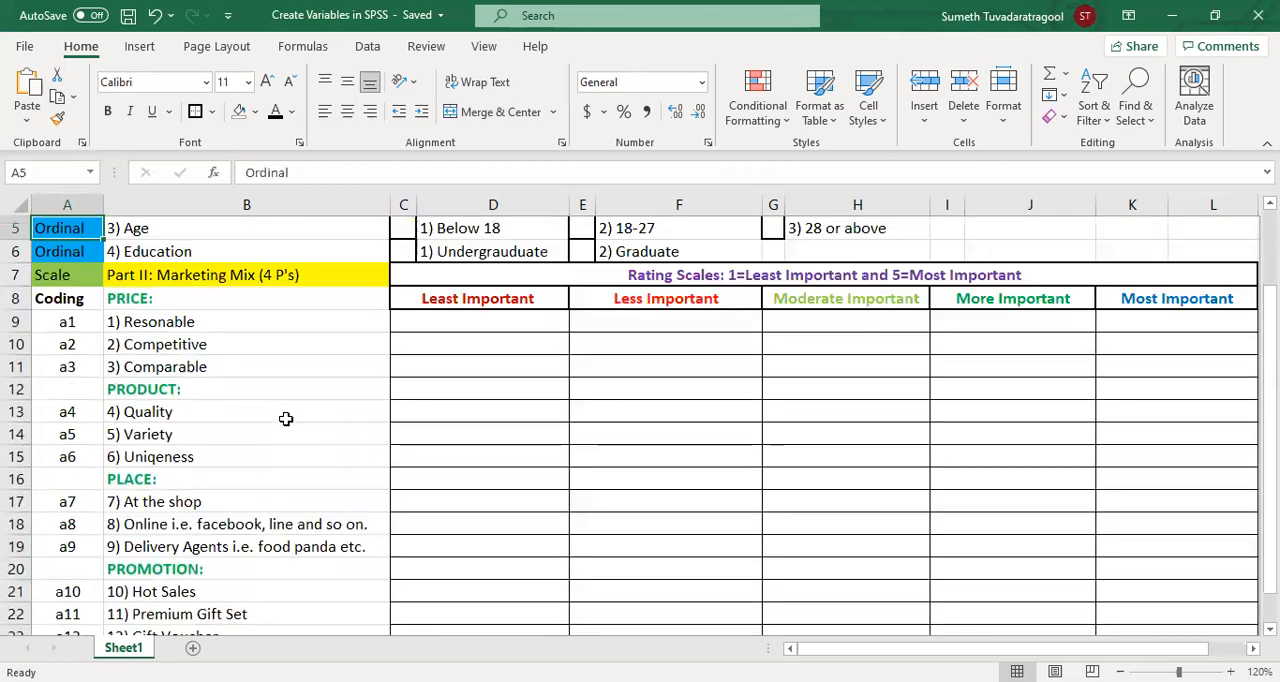
{"action": "key", "text": "Down"}
{"action": "key", "text": "Down"}
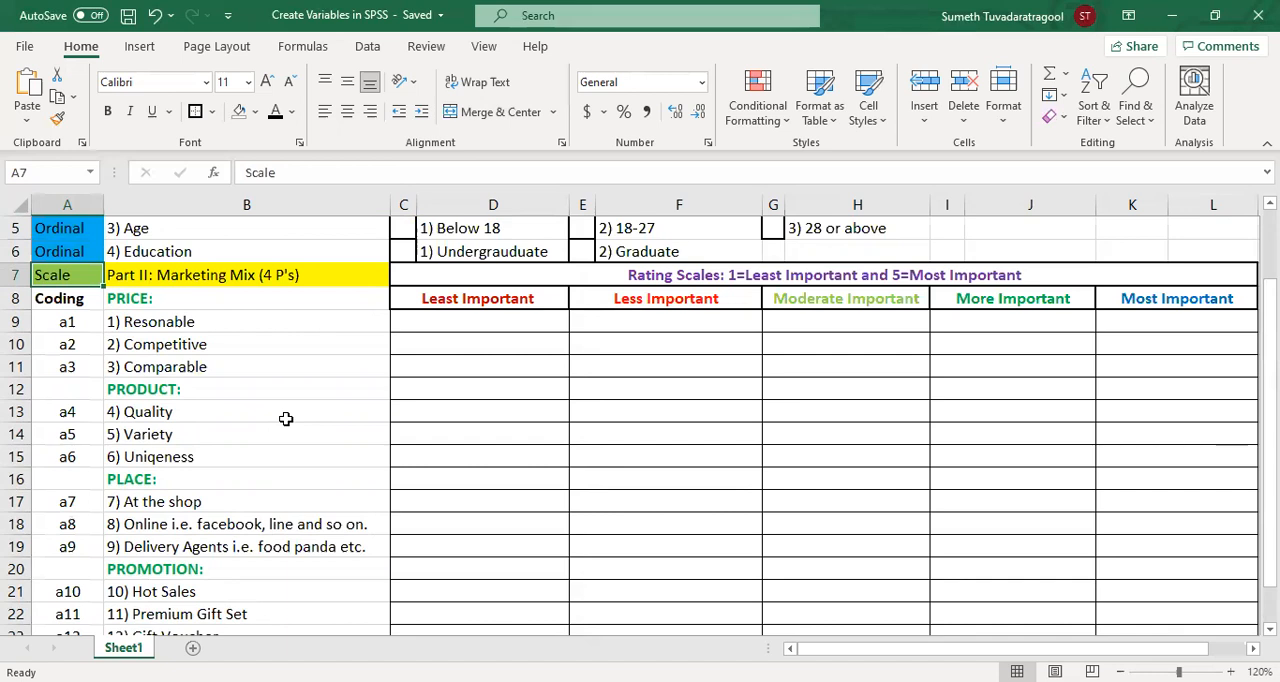
{"action": "key", "text": "Up"}
{"action": "key", "text": "Up"}
{"action": "key", "text": "Up"}
{"action": "key", "text": "Up"}
{"action": "key", "text": "Up"}
{"action": "key", "text": "Up"}
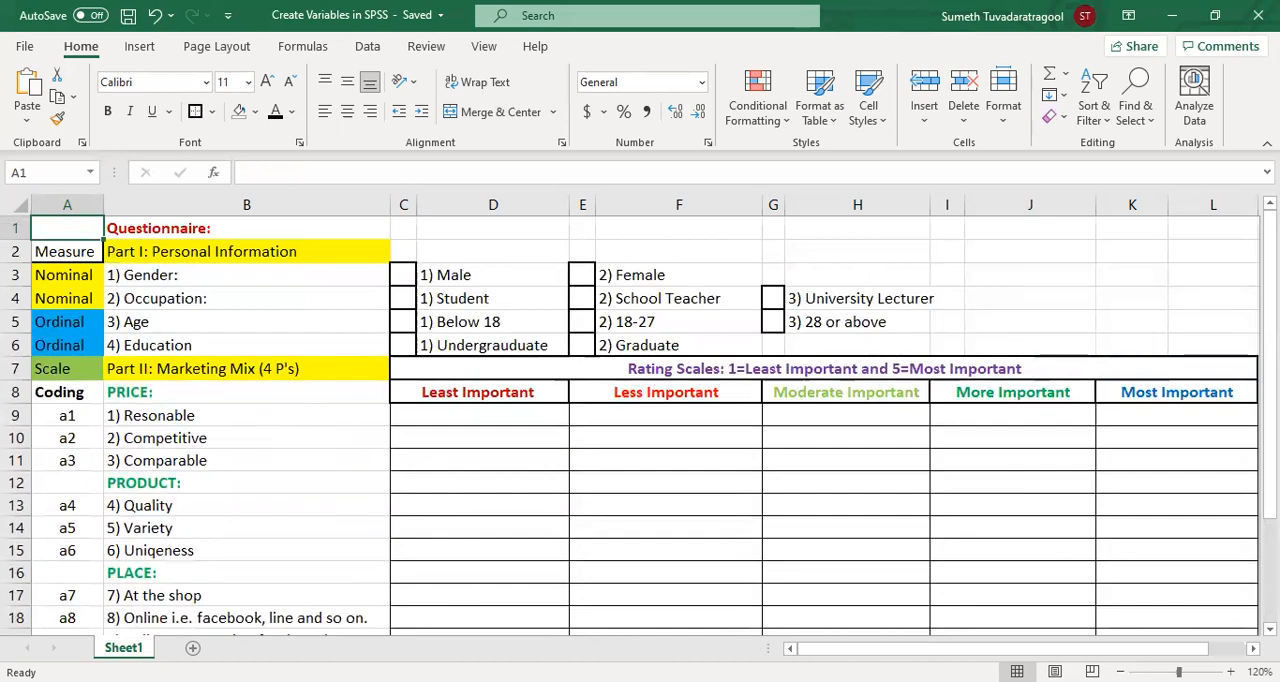
Step: Switch to SPSS Statistics and create a first variable named Gender in Variable View
{"action": "key", "text": "alt+Tab"}
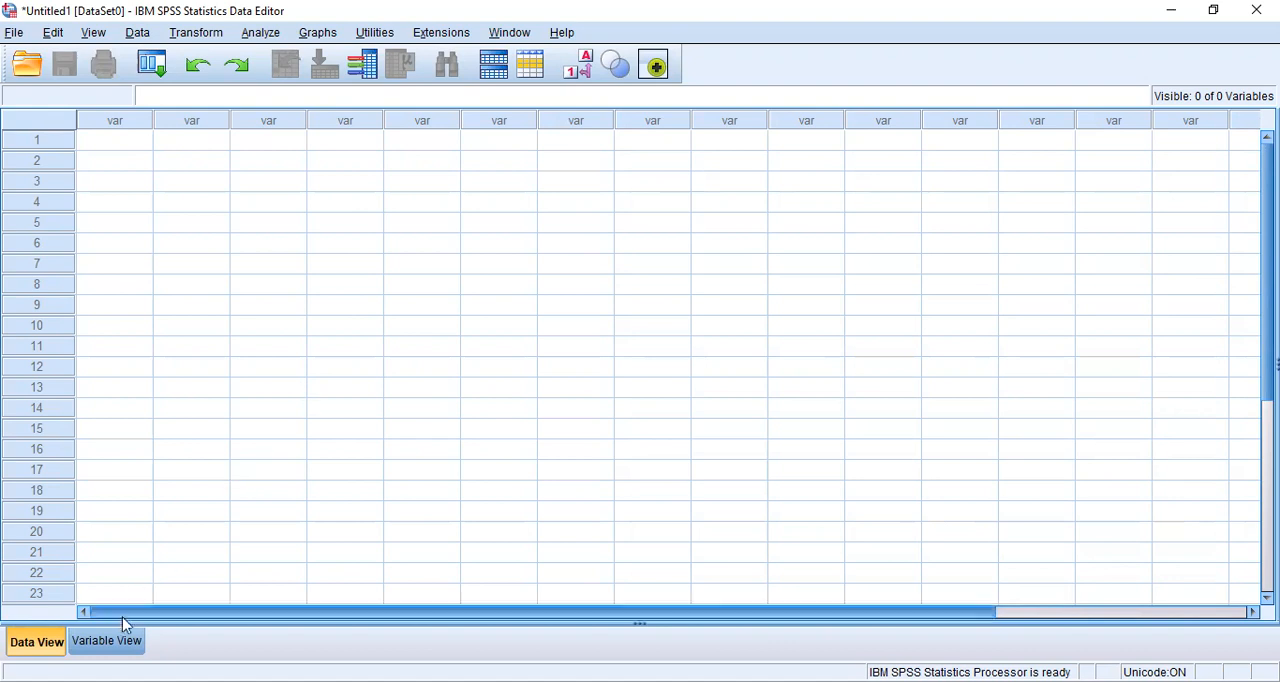
{"action": "left_click", "coordinate": [107, 641]}
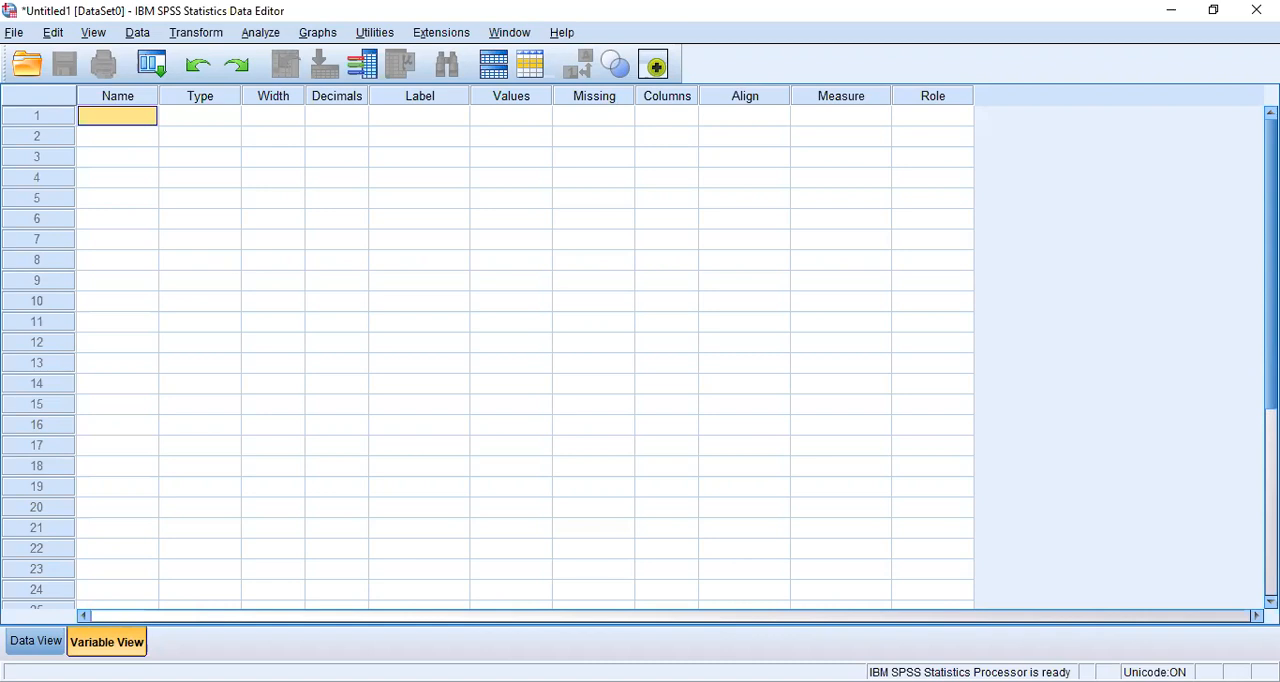
{"action": "type", "text": "Gender"}
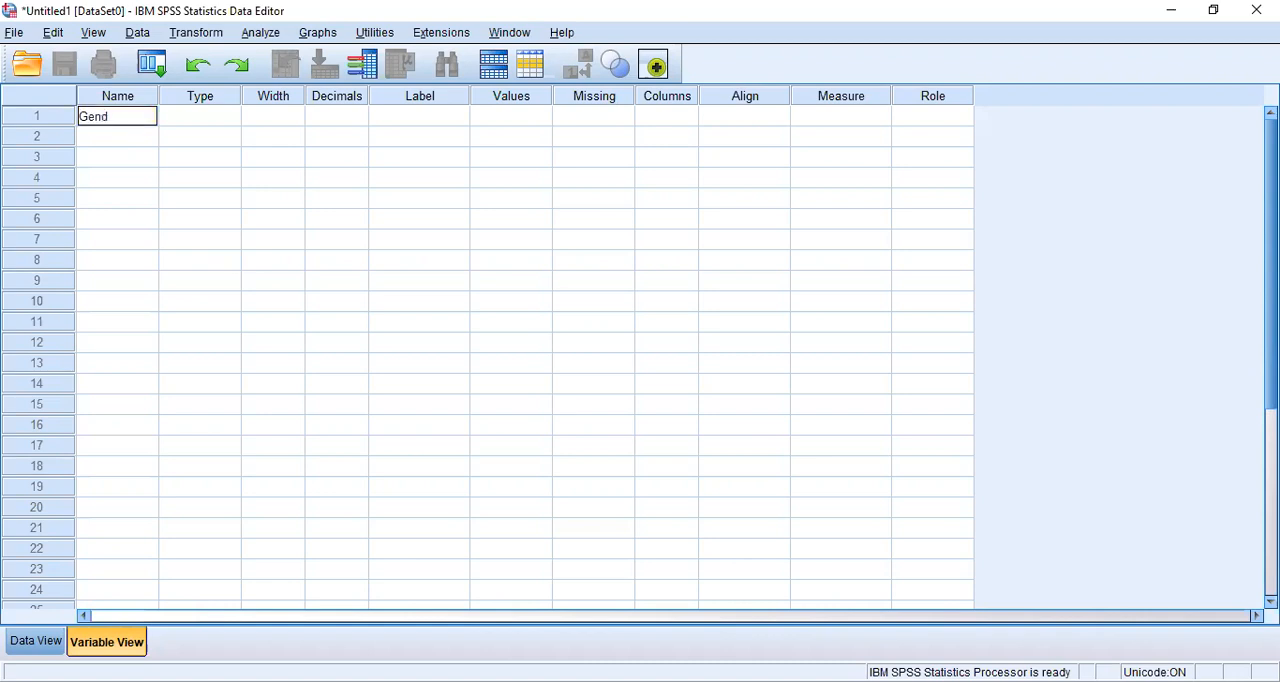
{"action": "key", "text": "Tab"}
{"action": "key", "text": "Tab"}
{"action": "key", "text": "Tab"}
{"action": "key", "text": "Tab"}
{"action": "key", "text": "Tab"}
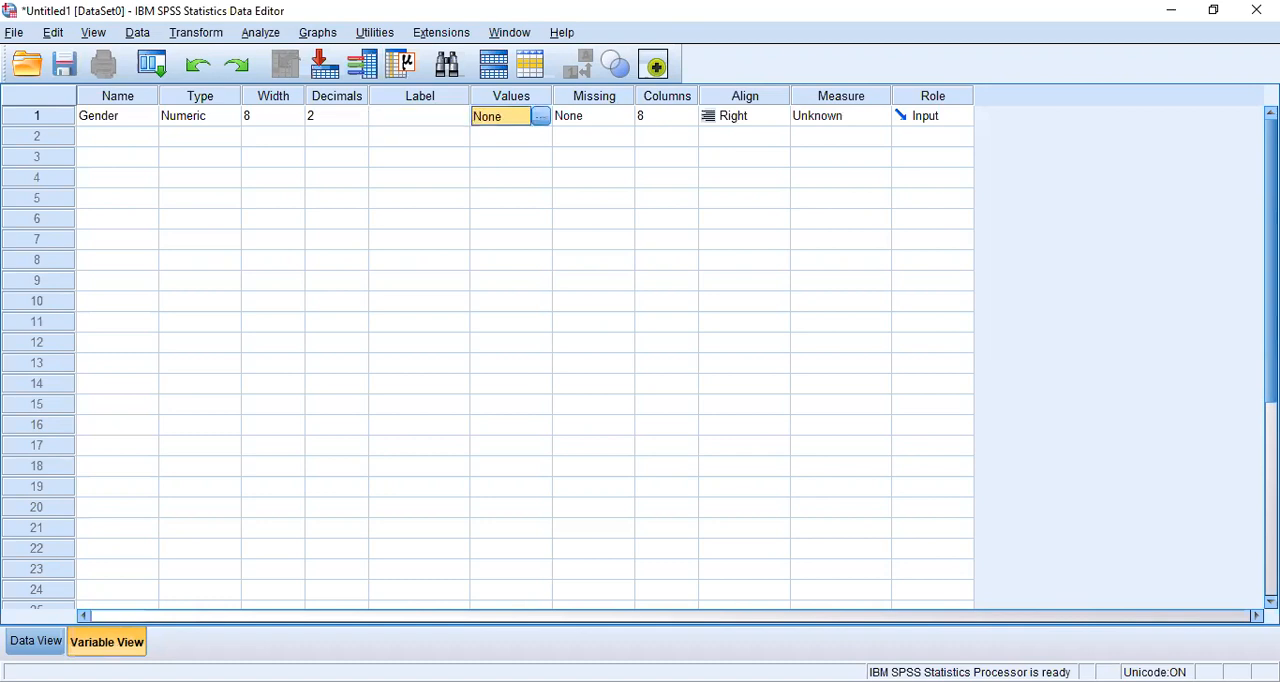
Step: Add the value label 1 = Male to the Gender variable
{"action": "left_click", "coordinate": [539, 123]}
{"action": "type", "text": "1"}
{"action": "key", "text": "Tab"}
{"action": "type", "text": "Male"}
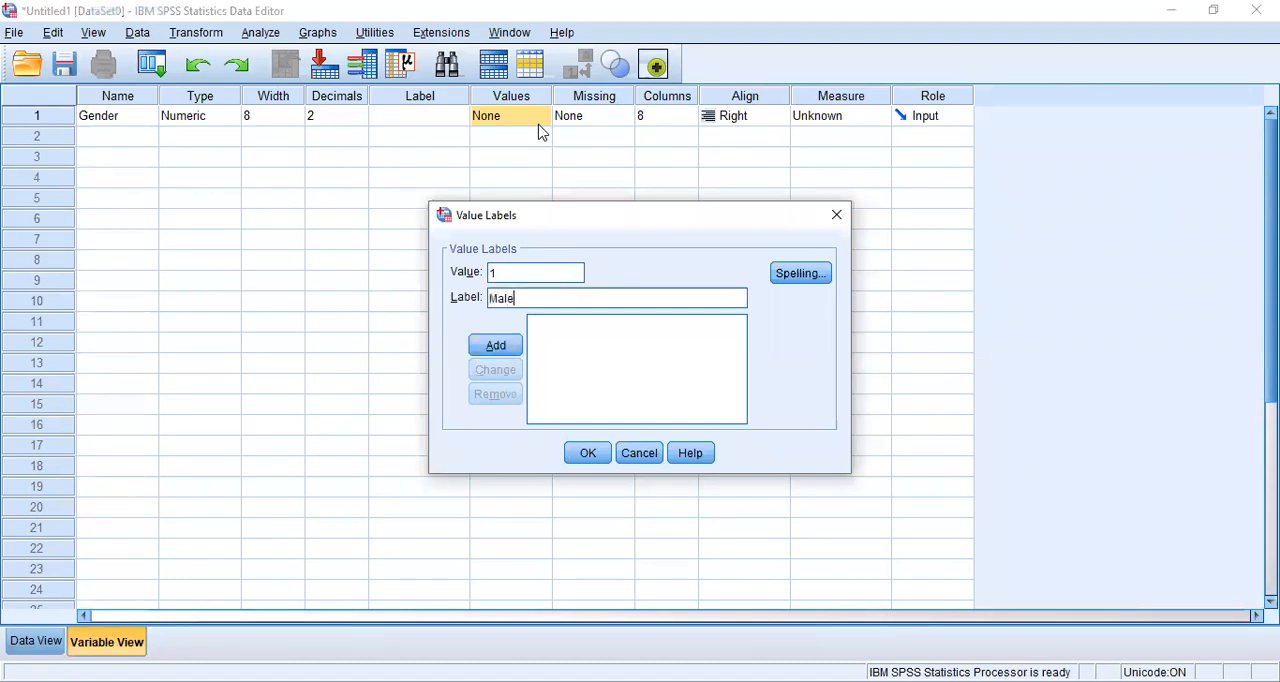
{"action": "key", "text": "alt+a"}
Step: Add the value label 2 = Female to the Gender variable
{"action": "type", "text": "2"}
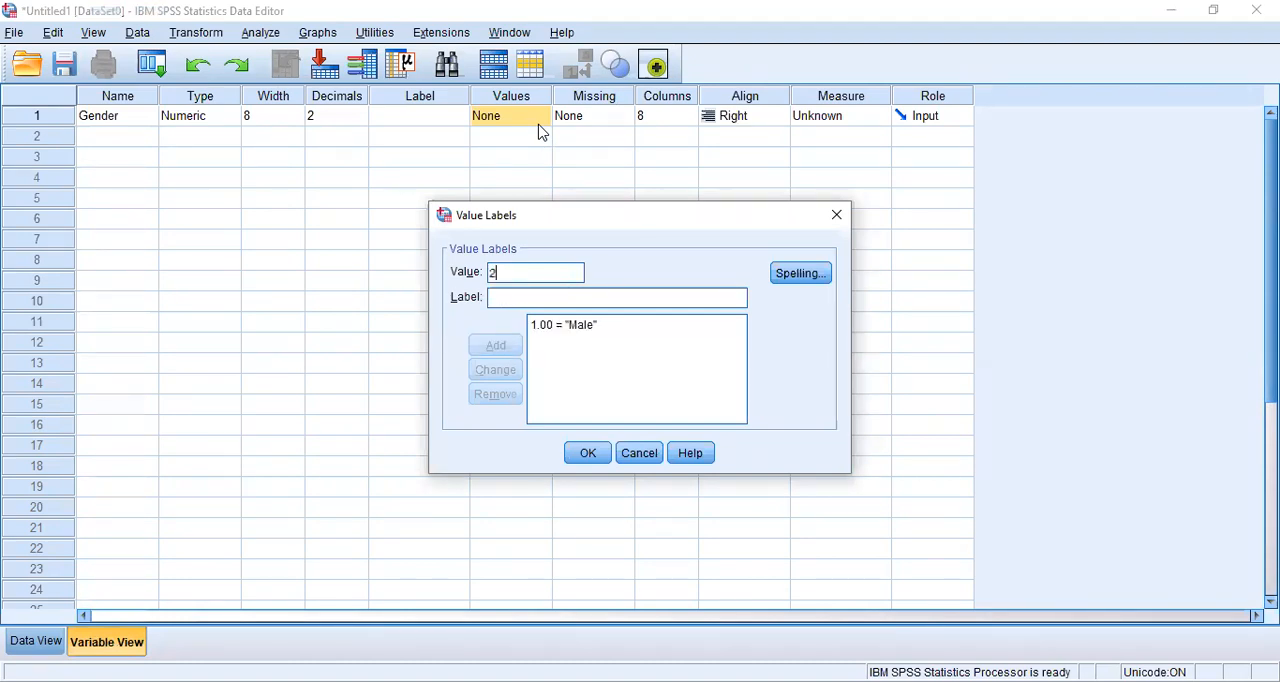
{"action": "key", "text": "Tab"}
{"action": "type", "text": "Femal"}
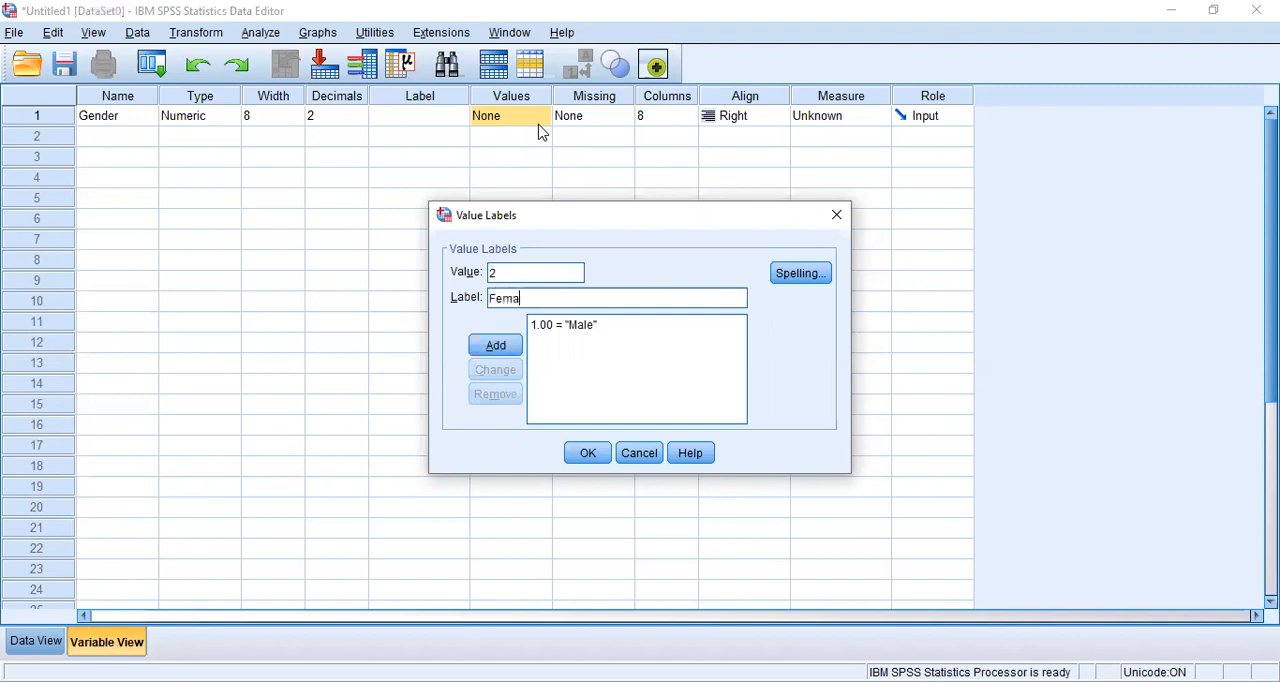
{"action": "key", "text": "BackSpace"}
{"action": "key", "text": "BackSpace"}
{"action": "type", "text": "le"}
{"action": "key", "text": "BackSpace"}
{"action": "key", "text": "BackSpace"}
{"action": "type", "text": "ale"}
{"action": "key", "text": "Return"}
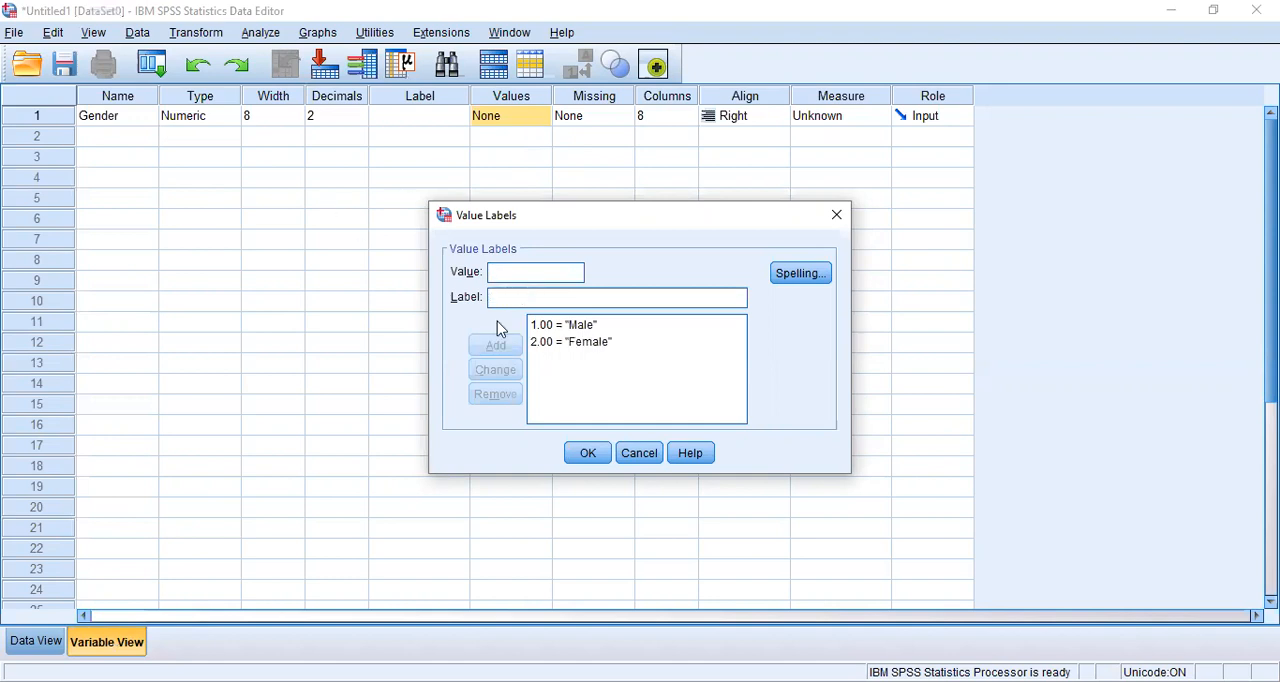
Step: Apply Gender's value labels and set its measure to Nominal
{"action": "left_click", "coordinate": [587, 455]}
{"action": "left_click", "coordinate": [882, 116]}
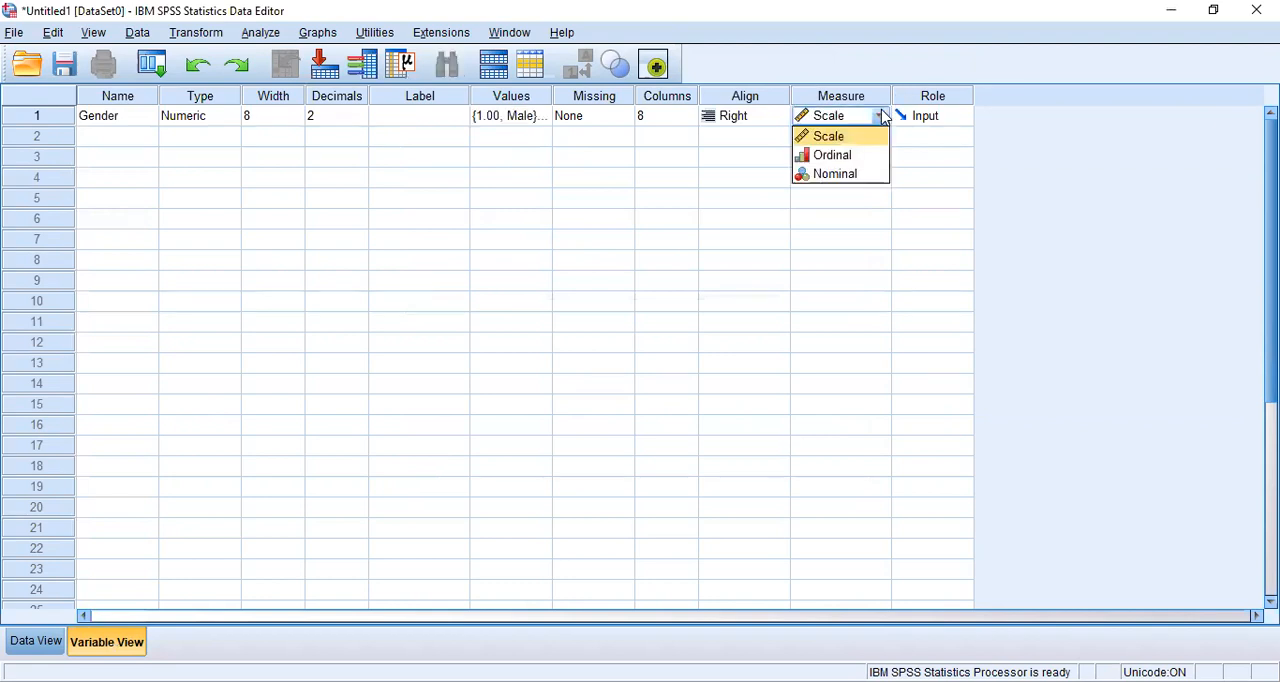
{"action": "left_click", "coordinate": [851, 175]}
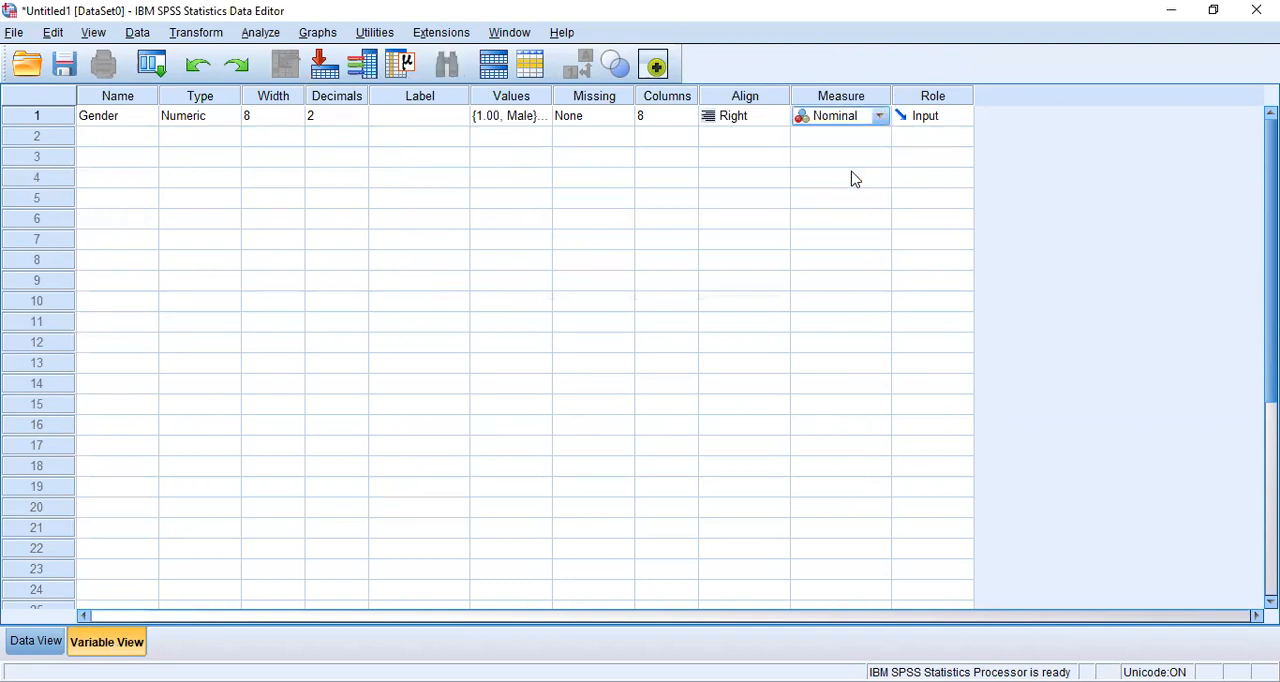
Step: Create a second variable named Occupation in the row below Gender
{"action": "left_click", "coordinate": [133, 145]}
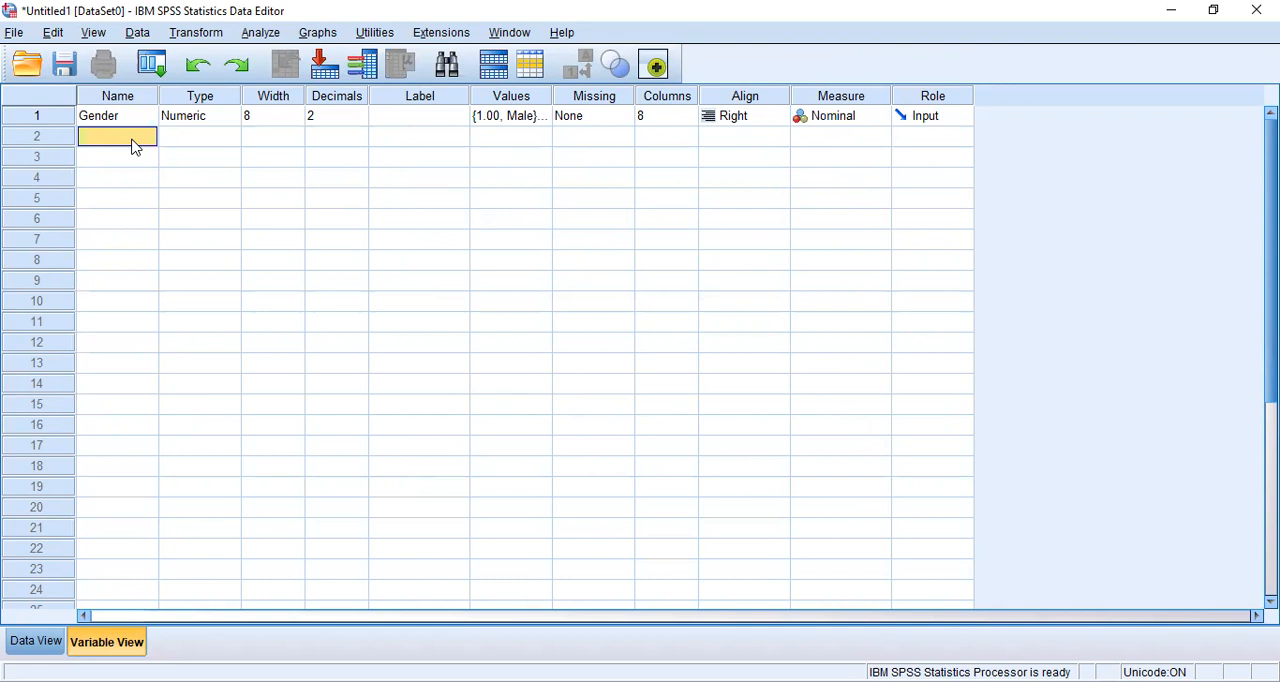
{"action": "type", "text": "Occupatio"}
{"action": "key", "text": "Tab"}
{"action": "key", "text": "Tab"}
{"action": "key", "text": "Tab"}
{"action": "key", "text": "Tab"}
{"action": "key", "text": "Tab"}
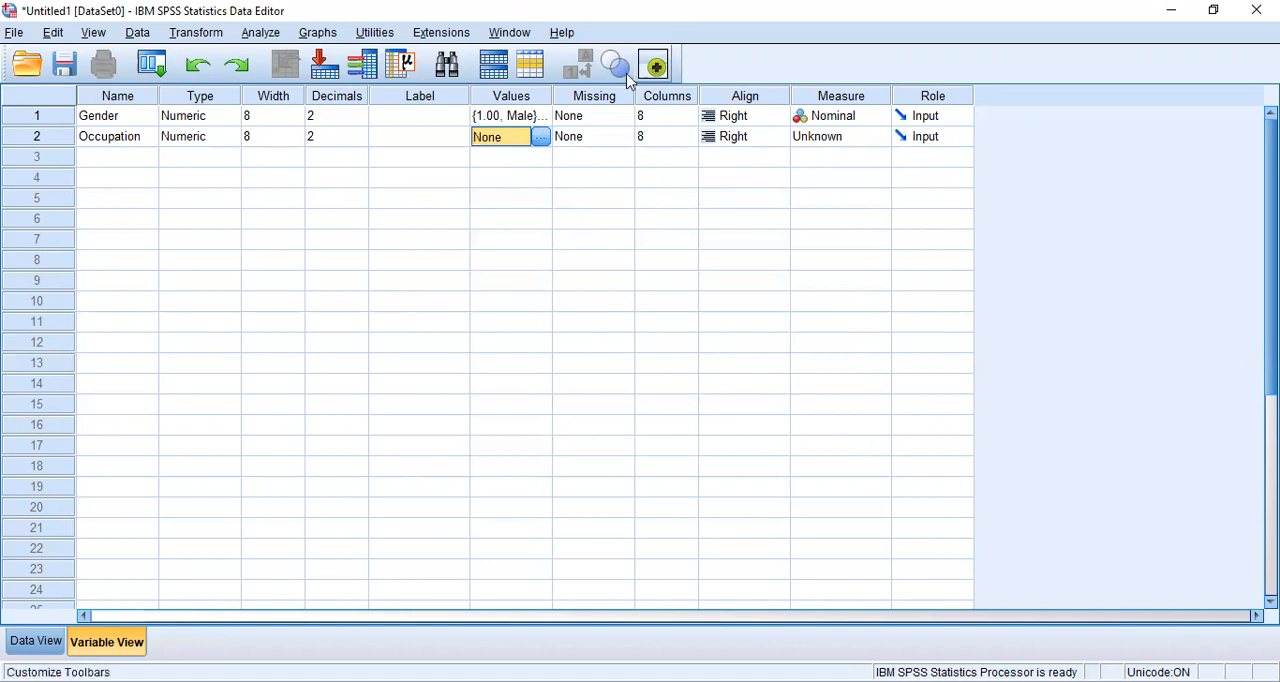
Step: Add the value label 1 = Student to the Occupation variable
{"action": "left_click", "coordinate": [540, 137]}
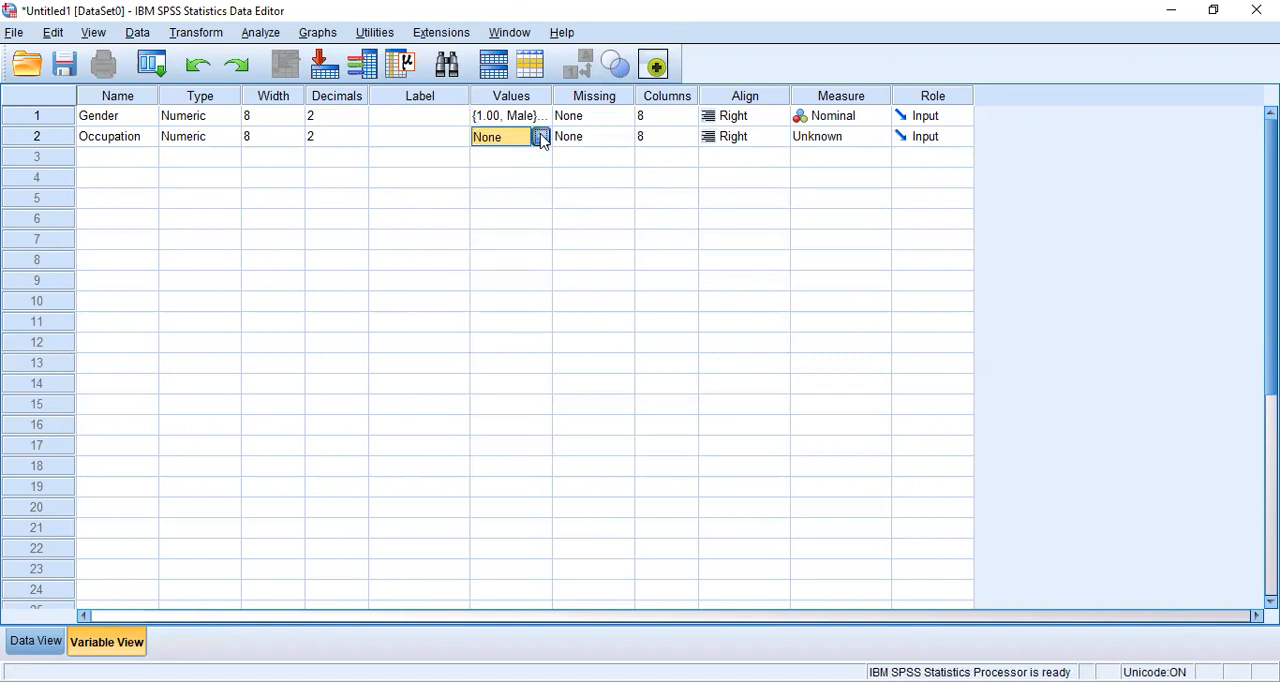
{"action": "type", "text": "1"}
{"action": "key", "text": "Tab"}
{"action": "type", "text": "Student"}
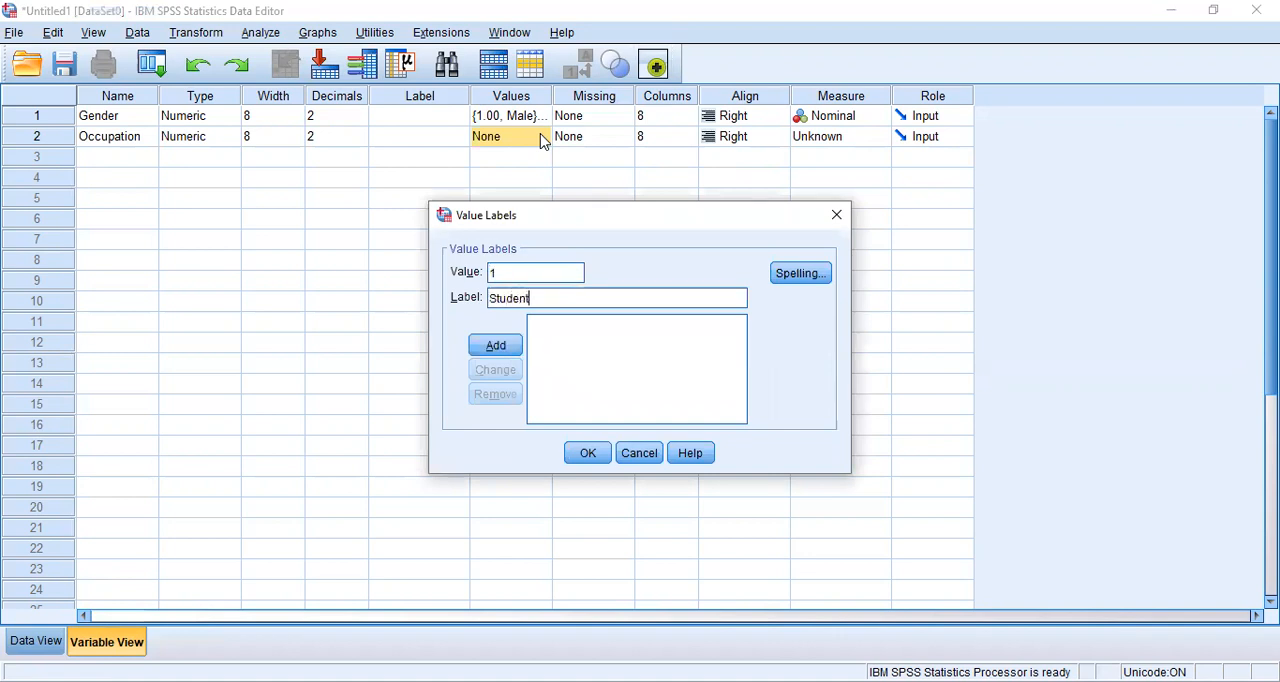
{"action": "key", "text": "Return"}
Step: Add the value label 2 = School Teacher to the Occupation variable
{"action": "type", "text": "2"}
{"action": "key", "text": "Tab"}
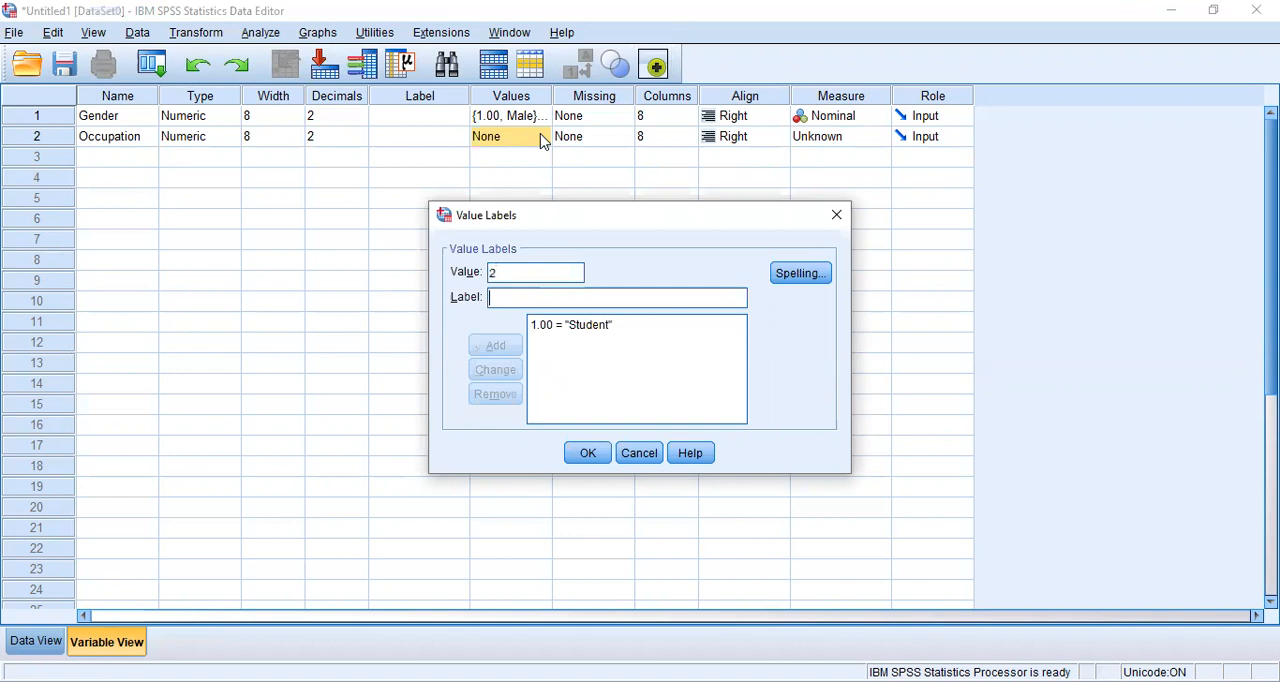
{"action": "type", "text": "Scool"}
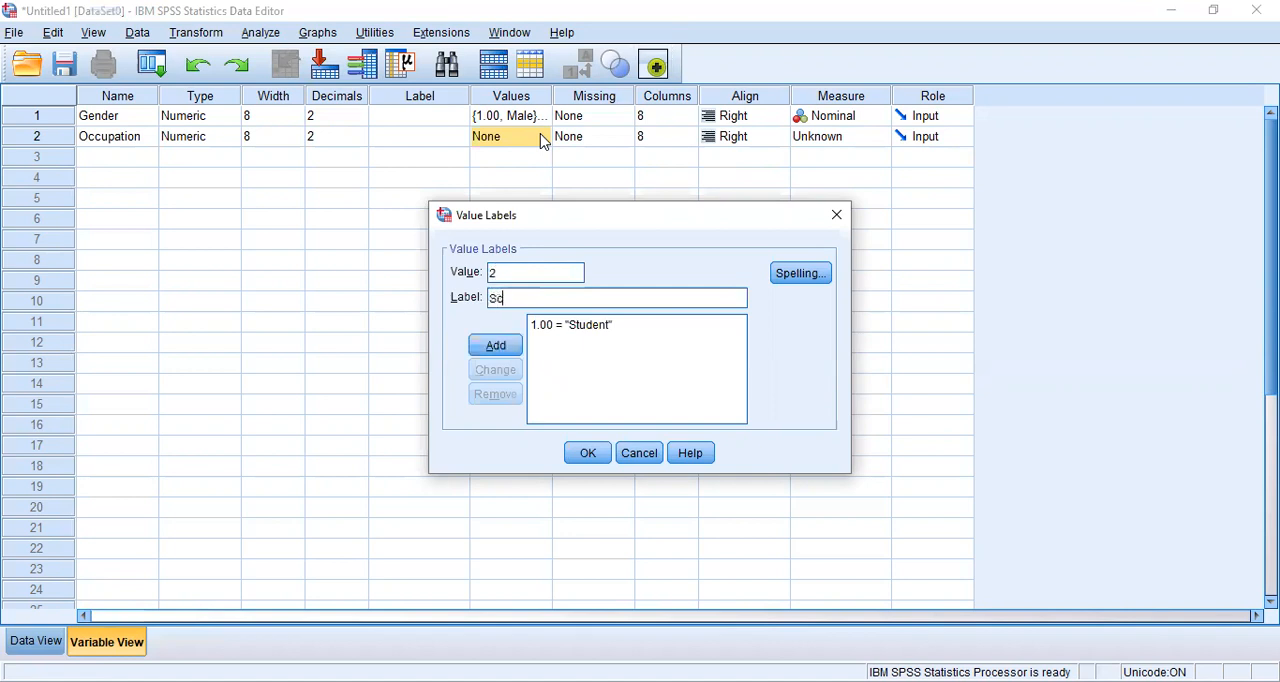
{"action": "key", "text": "BackSpace"}
{"action": "key", "text": "BackSpace"}
{"action": "key", "text": "BackSpace"}
{"action": "type", "text": "hool Teacher"}
{"action": "key", "text": "BackSpace"}
{"action": "key", "text": "BackSpace"}
{"action": "type", "text": "er"}
{"action": "key", "text": "Return"}
Step: Add the value label 3 = University Lecturer to the Occupation variable
{"action": "type", "text": "3"}
{"action": "key", "text": "Tab"}
{"action": "type", "text": "University Lecturer"}
{"action": "key", "text": "Return"}
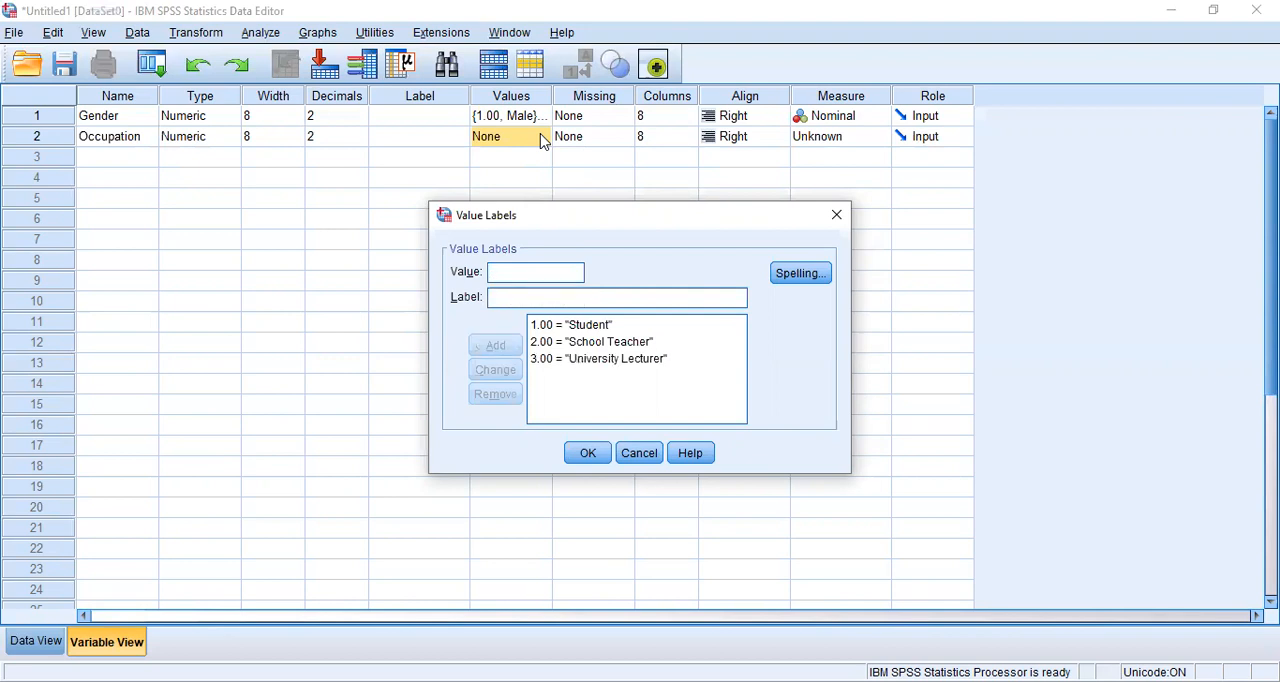
Step: Apply Occupation's value labels and set its measure to Nominal
{"action": "left_click", "coordinate": [604, 459]}
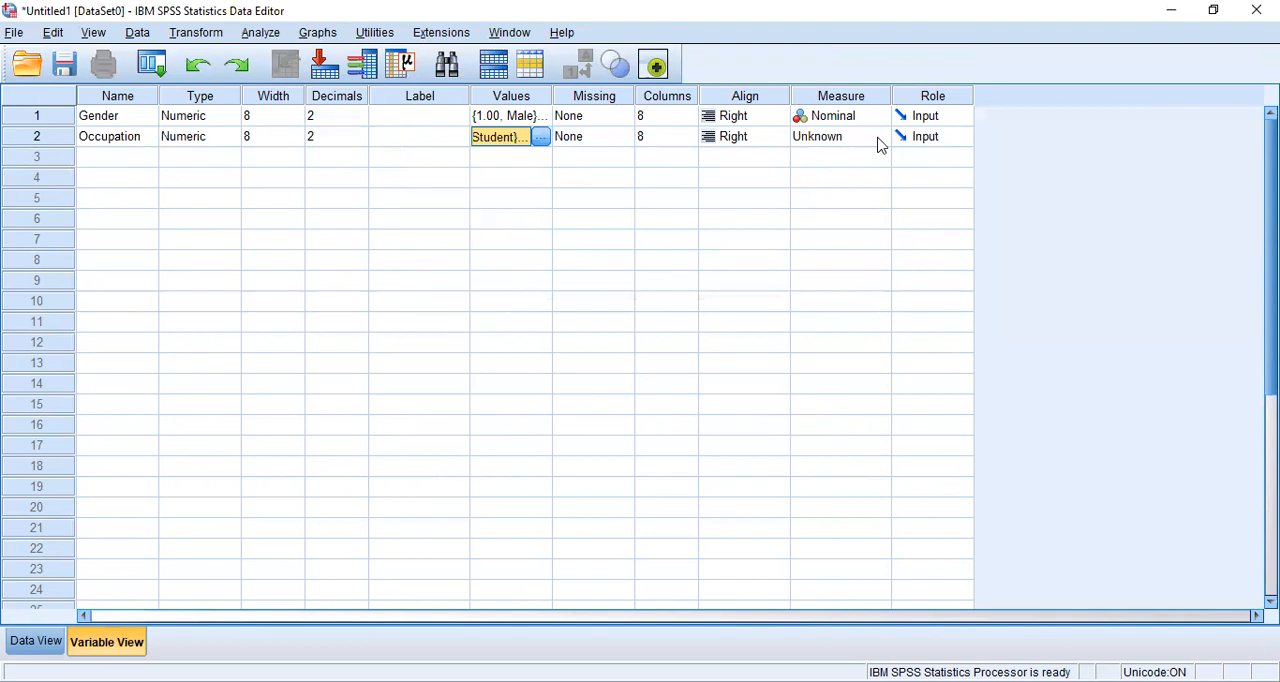
{"action": "left_click", "coordinate": [879, 145]}
{"action": "left_click", "coordinate": [848, 196]}
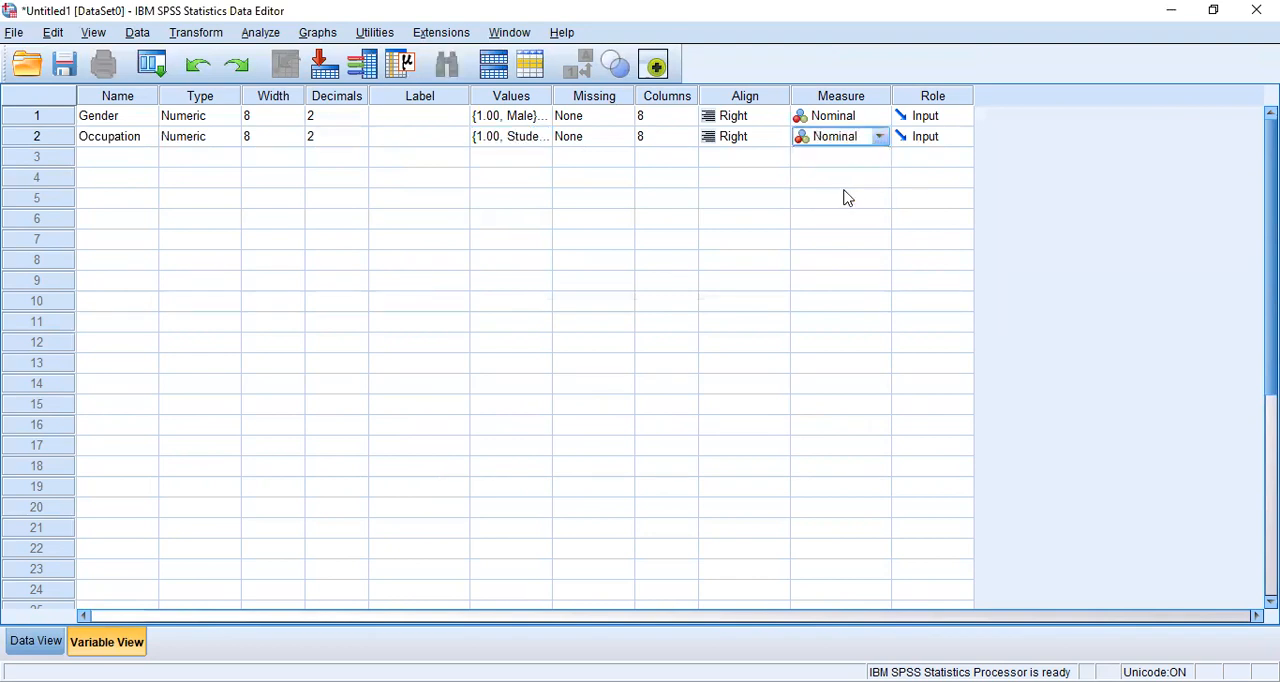
Step: Create a third variable named Age in the row below Occupation
{"action": "left_click", "coordinate": [124, 160]}
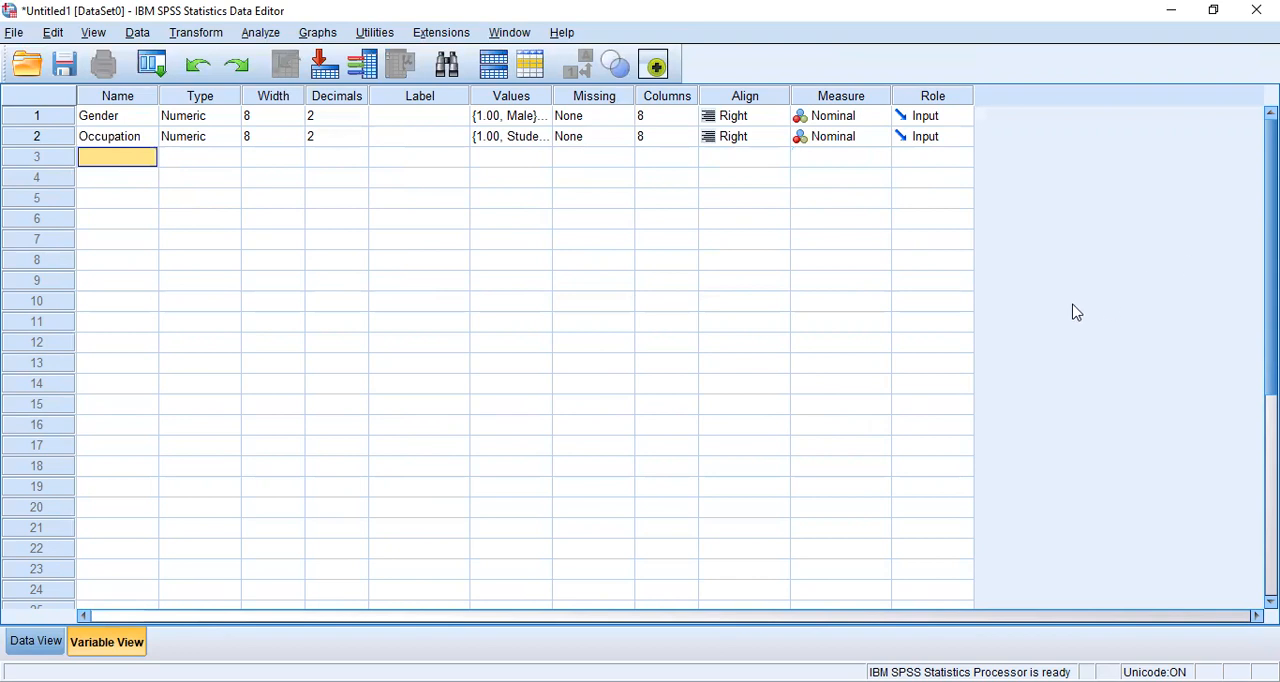
{"action": "type", "text": "Ag"}
{"action": "key", "text": "Tab"}
{"action": "key", "text": "Tab"}
{"action": "key", "text": "Tab"}
{"action": "key", "text": "Tab"}
{"action": "key", "text": "Tab"}
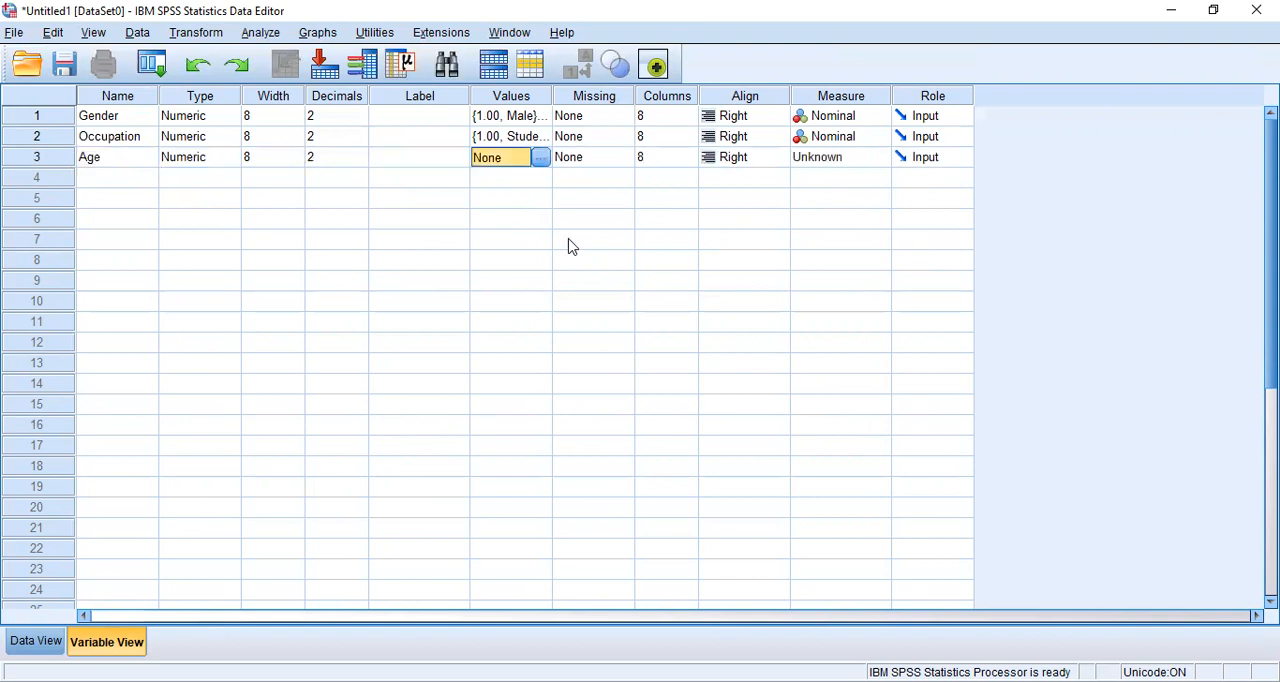
Step: Add the value label 1 = Below 18 to the Age variable
{"action": "left_click", "coordinate": [540, 158]}
{"action": "type", "text": "1"}
{"action": "key", "text": "Tab"}
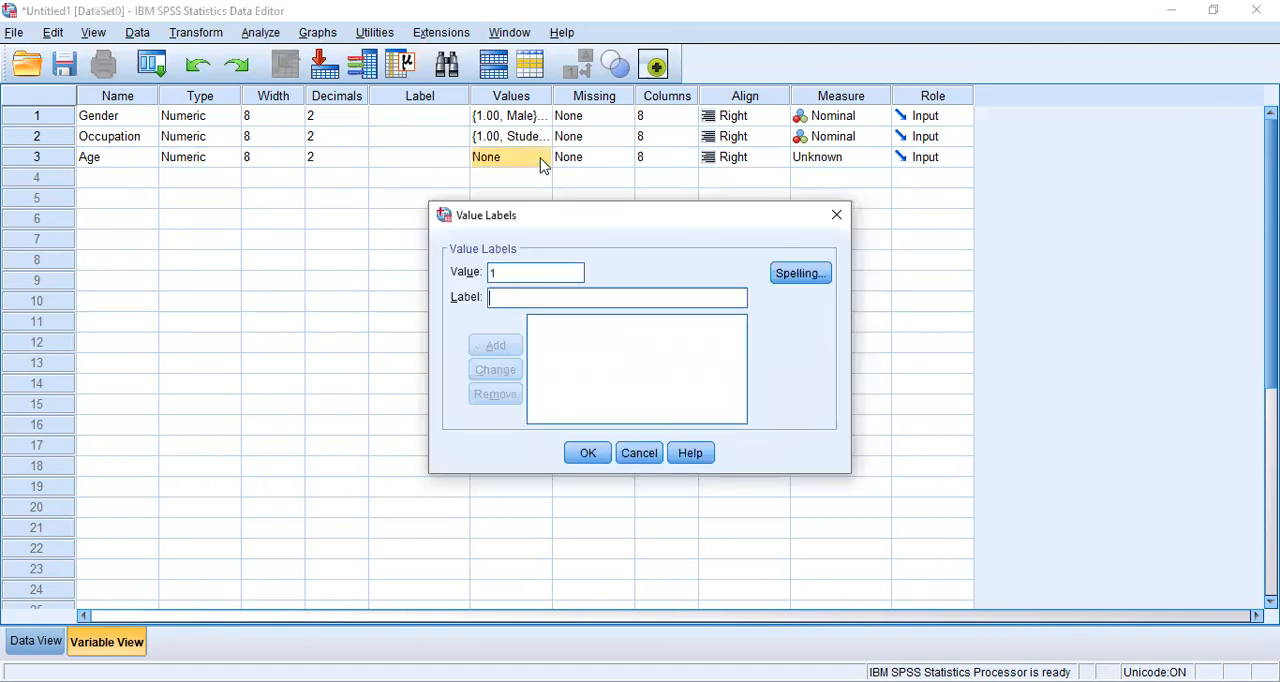
{"action": "type", "text": "B"}
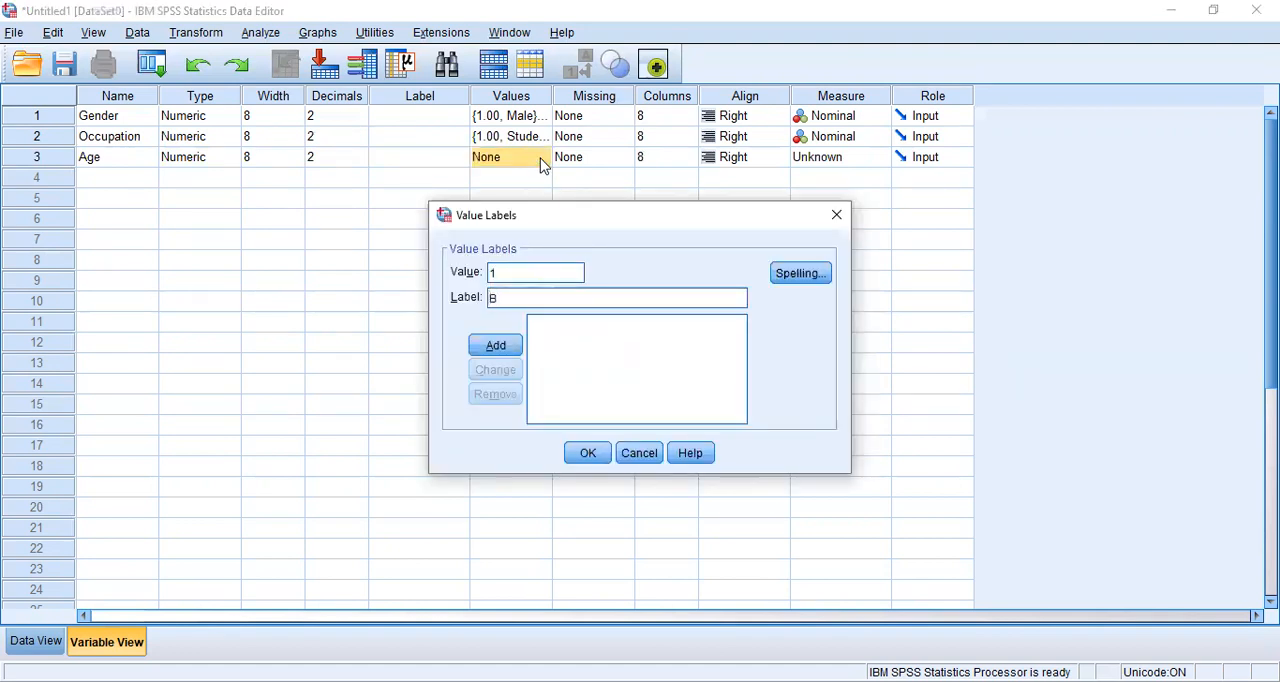
{"action": "type", "text": "elow 18"}
{"action": "key", "text": "Return"}
Step: Add the value label 2 = 18-27 to the Age variable
{"action": "type", "text": "2"}
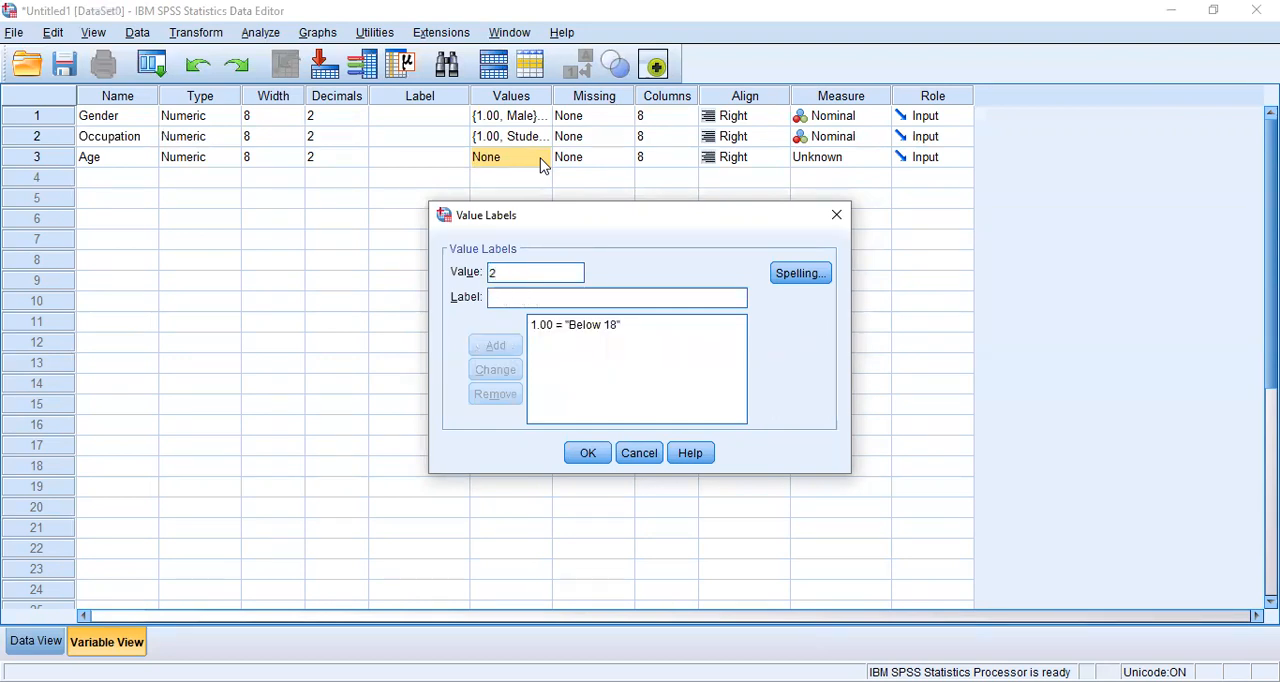
{"action": "type", "text": "18-27"}
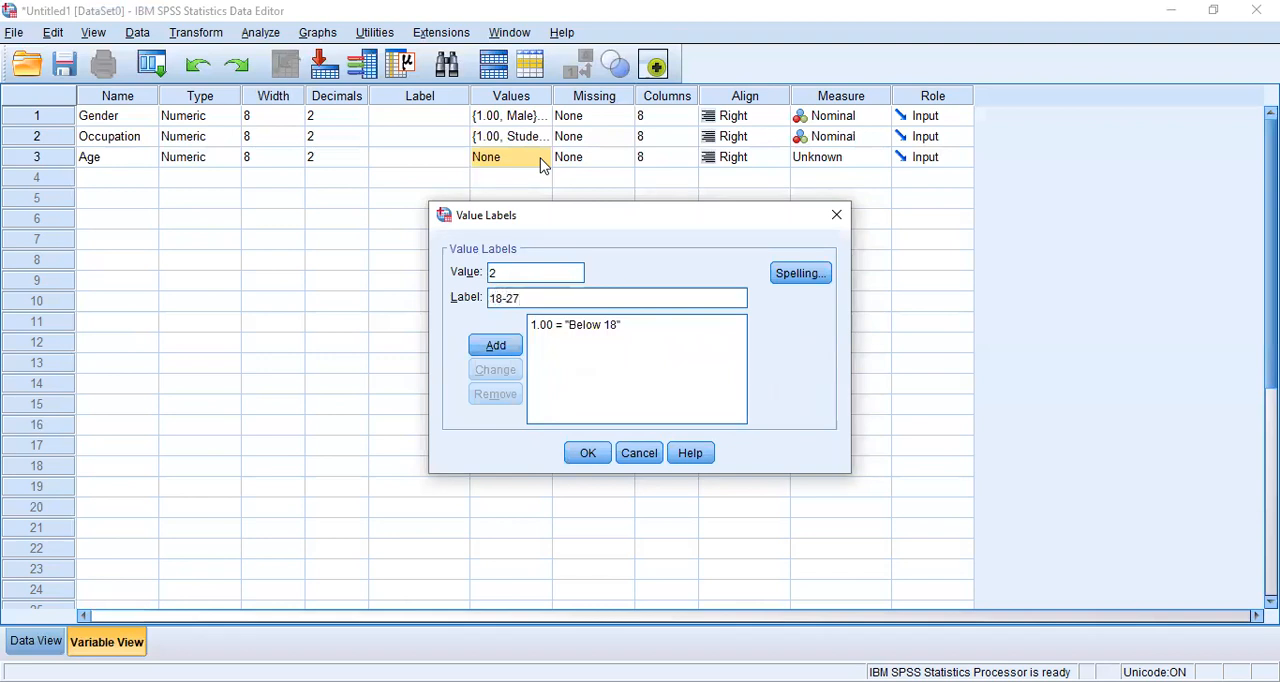
{"action": "key", "text": "Return"}
Step: Add the value label 3 = 28 or Above to the Age variable
{"action": "type", "text": "3"}
{"action": "key", "text": "Tab"}
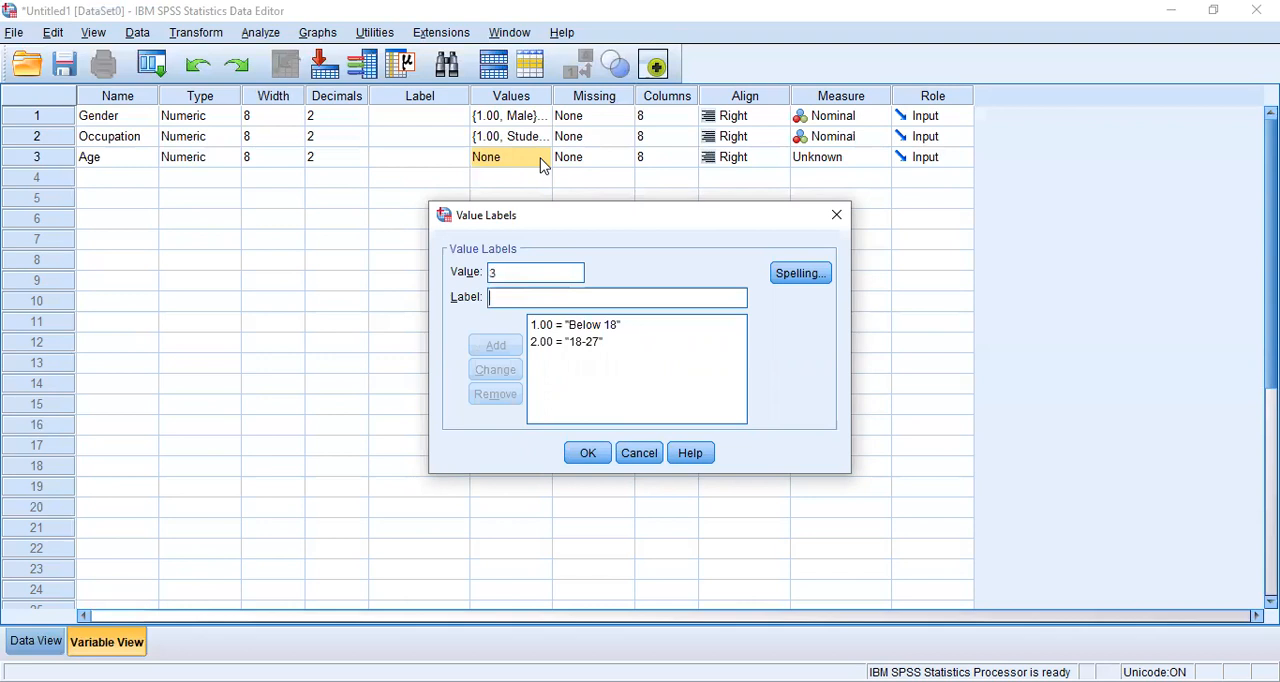
{"action": "type", "text": "28"}
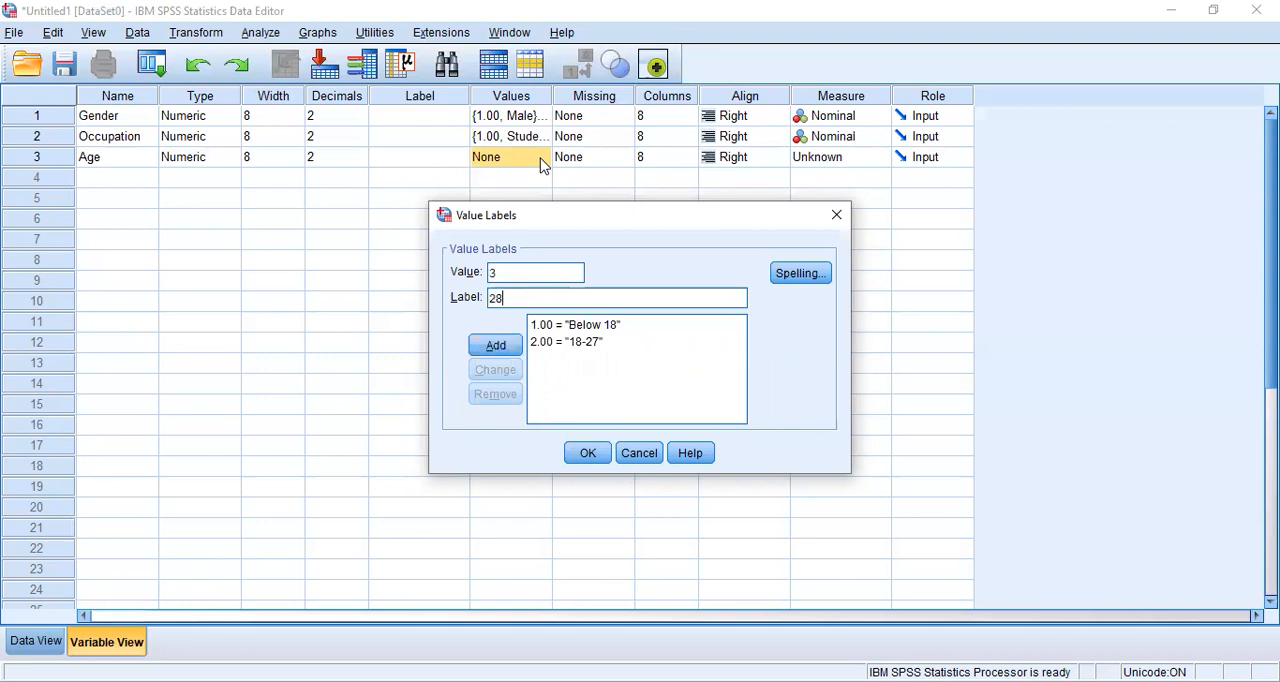
{"action": "type", "text": " or Above"}
{"action": "key", "text": "Return"}
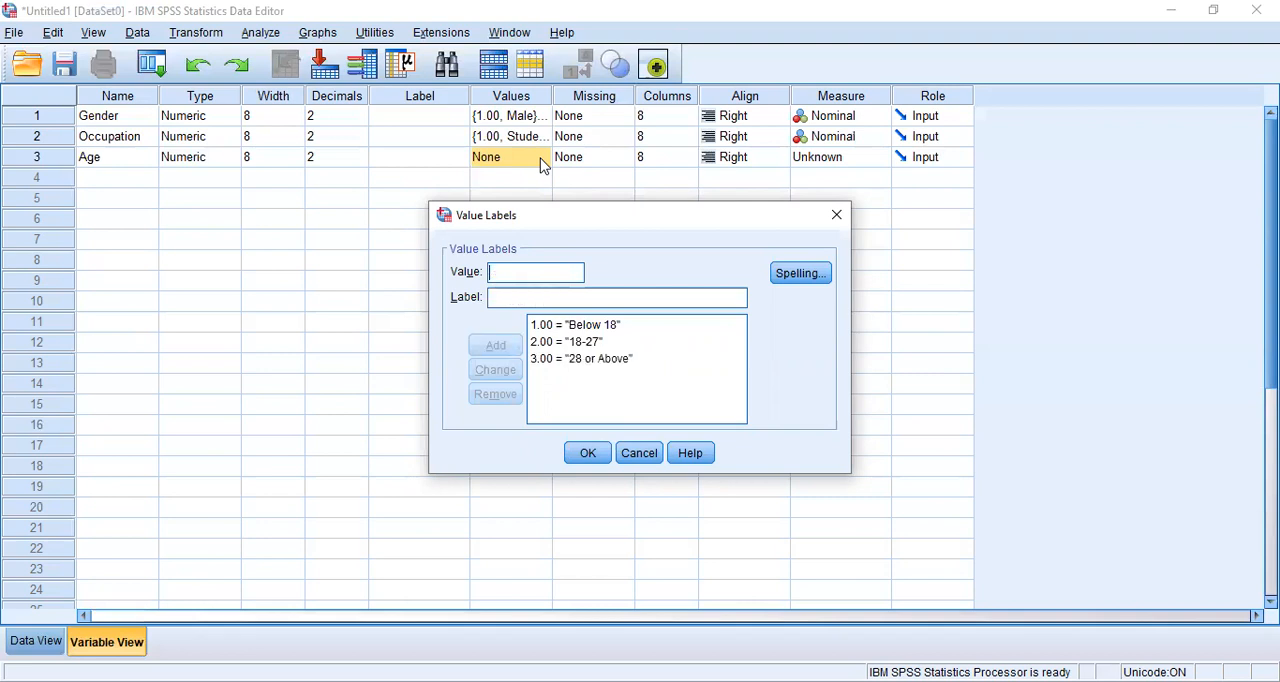
Step: Confirm the Age value labels and set the Age variable's measurement level to Ordinal
{"action": "left_click", "coordinate": [596, 455]}
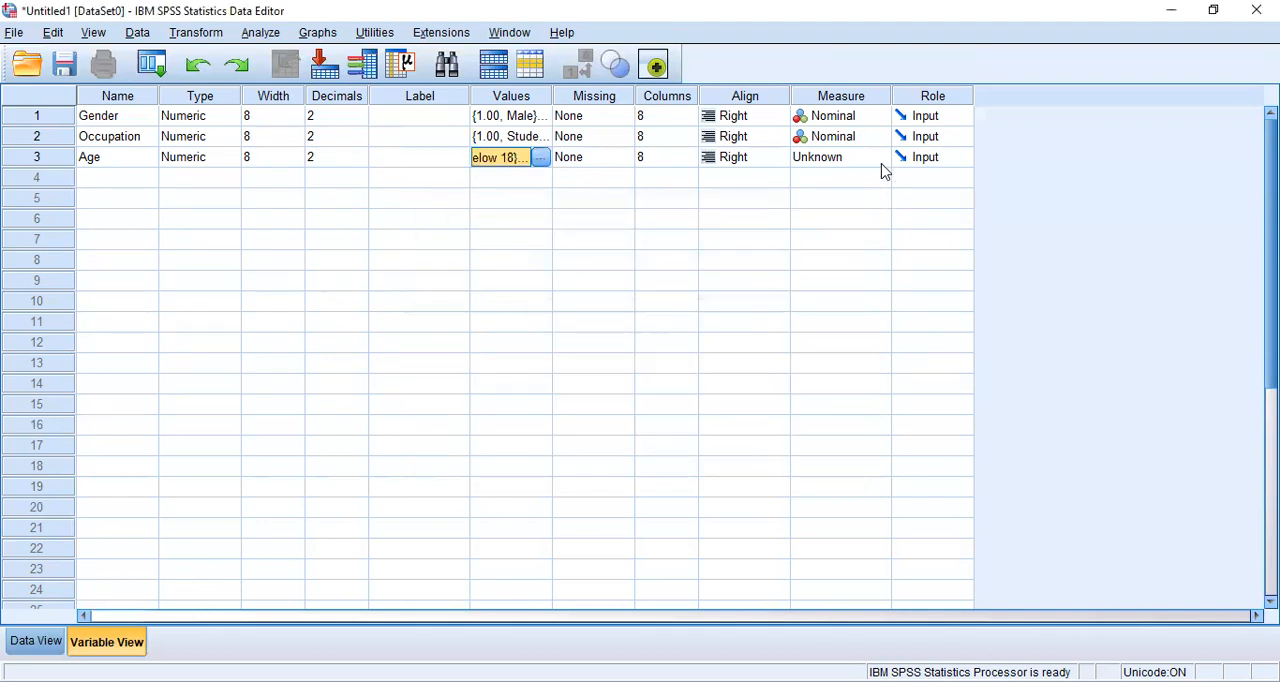
{"action": "left_click", "coordinate": [880, 158]}
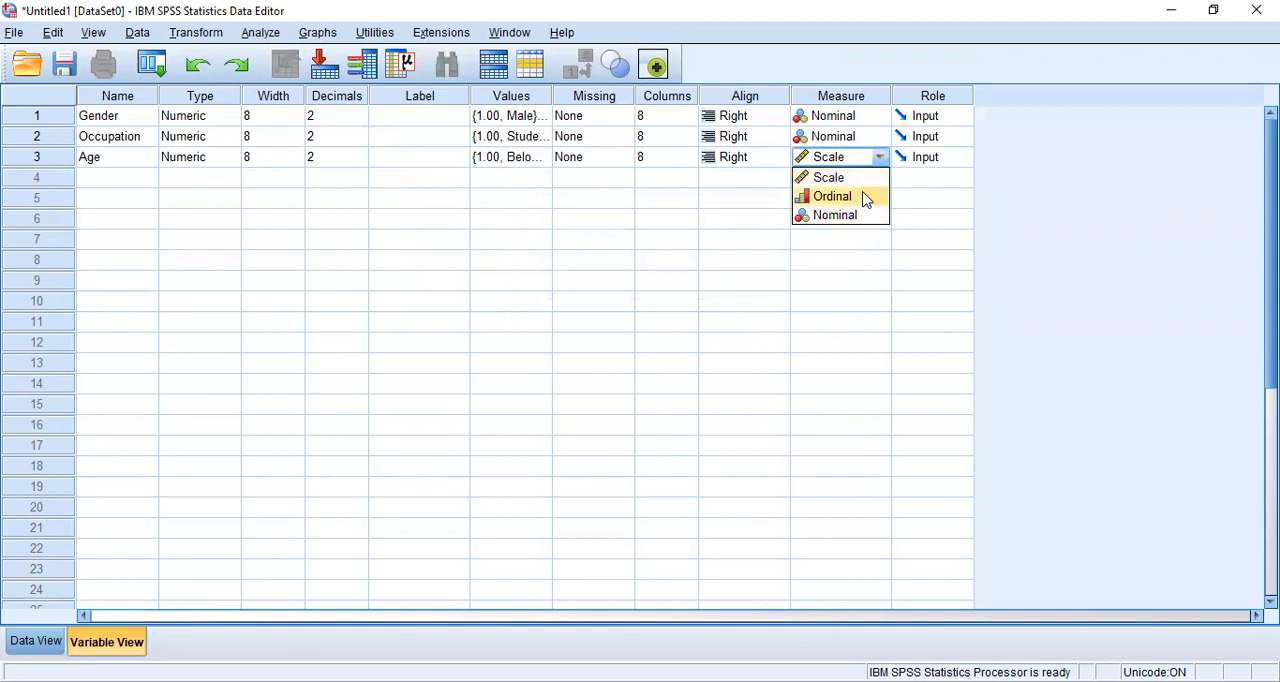
{"action": "left_click", "coordinate": [829, 194]}
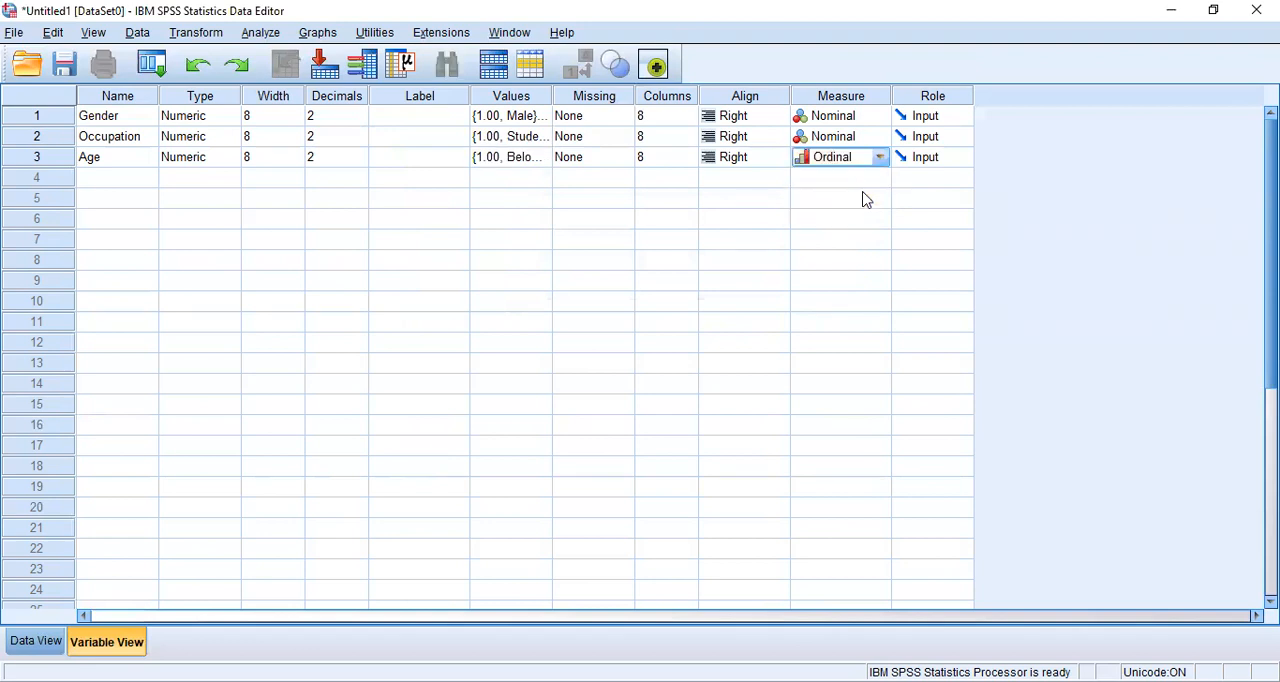
Step: Create a fourth variable named Education in the row below Age
{"action": "left_click", "coordinate": [103, 185]}
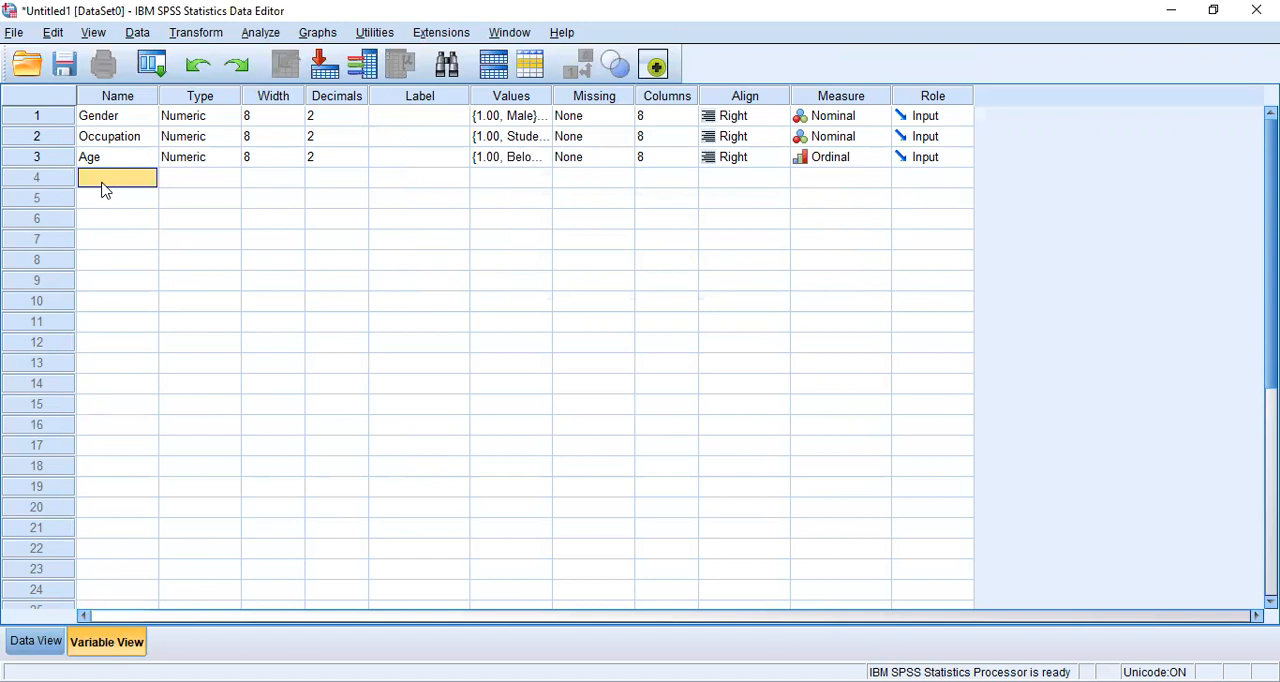
{"action": "type", "text": "Education"}
{"action": "key", "text": "Tab"}
{"action": "key", "text": "Tab"}
{"action": "key", "text": "Tab"}
{"action": "key", "text": "Tab"}
{"action": "key", "text": "Tab"}
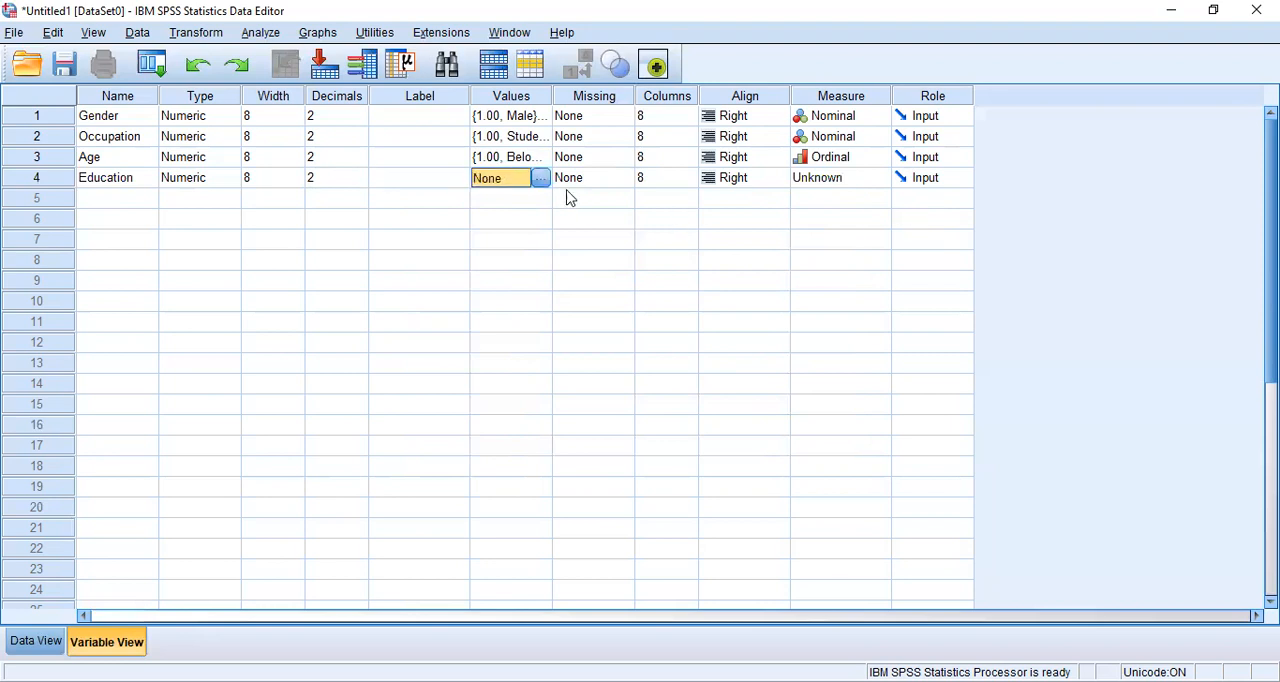
Step: Add the value label 1 = Undergraduate to the Education variable
{"action": "left_click", "coordinate": [548, 185]}
{"action": "type", "text": "1"}
{"action": "key", "text": "Tab"}
{"action": "type", "text": "U"}
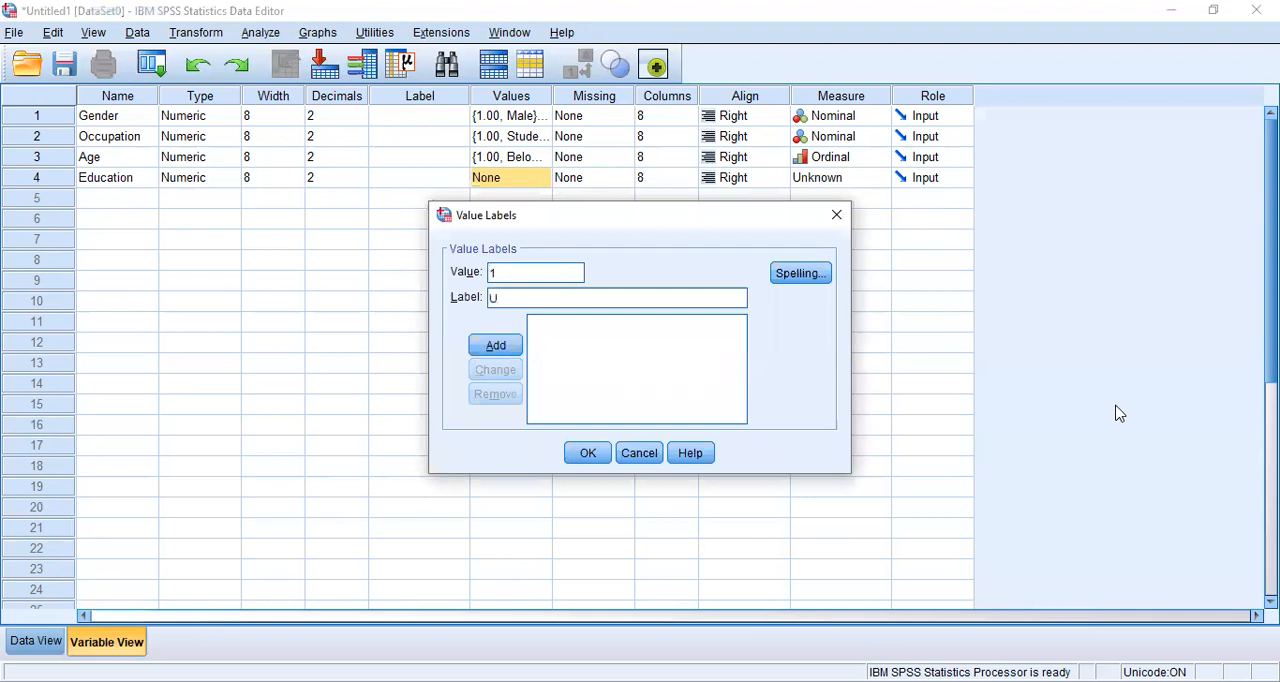
{"action": "type", "text": "ndergraduate"}
{"action": "key", "text": "Return"}
Step: Add the value label 2 = Graduate to the Education variable
{"action": "type", "text": "2"}
{"action": "key", "text": "Tab"}
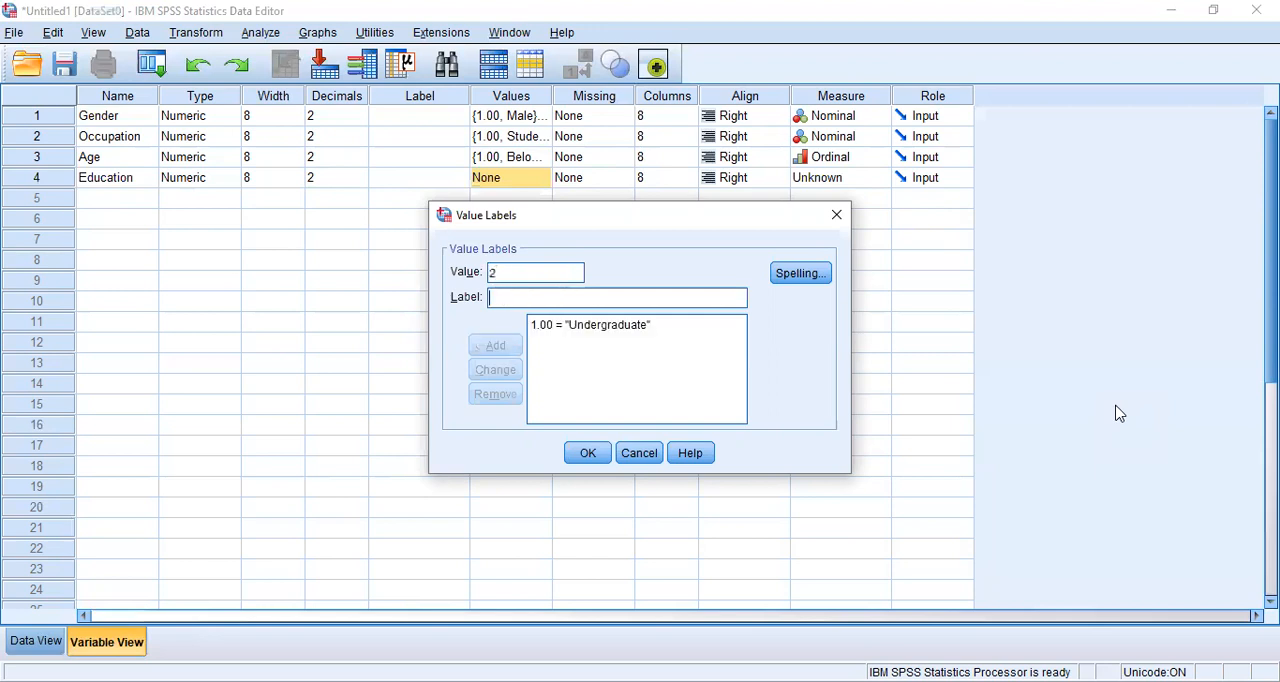
{"action": "type", "text": "Graduate"}
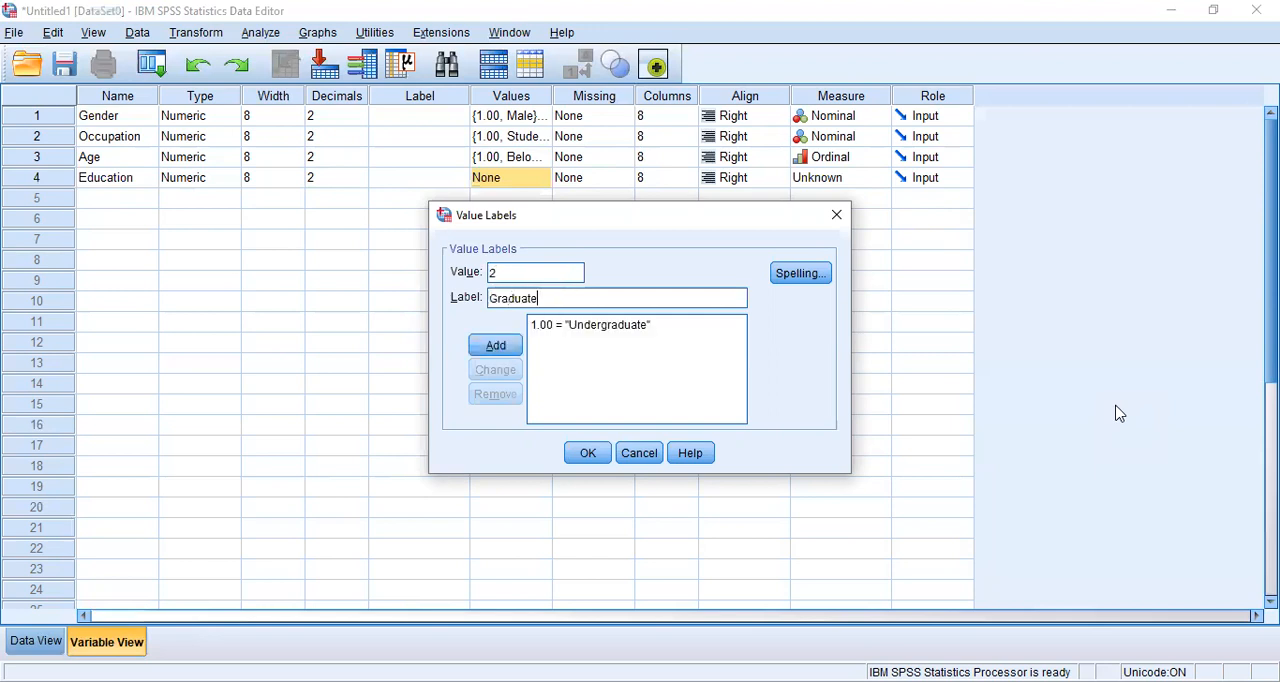
{"action": "key", "text": "Return"}
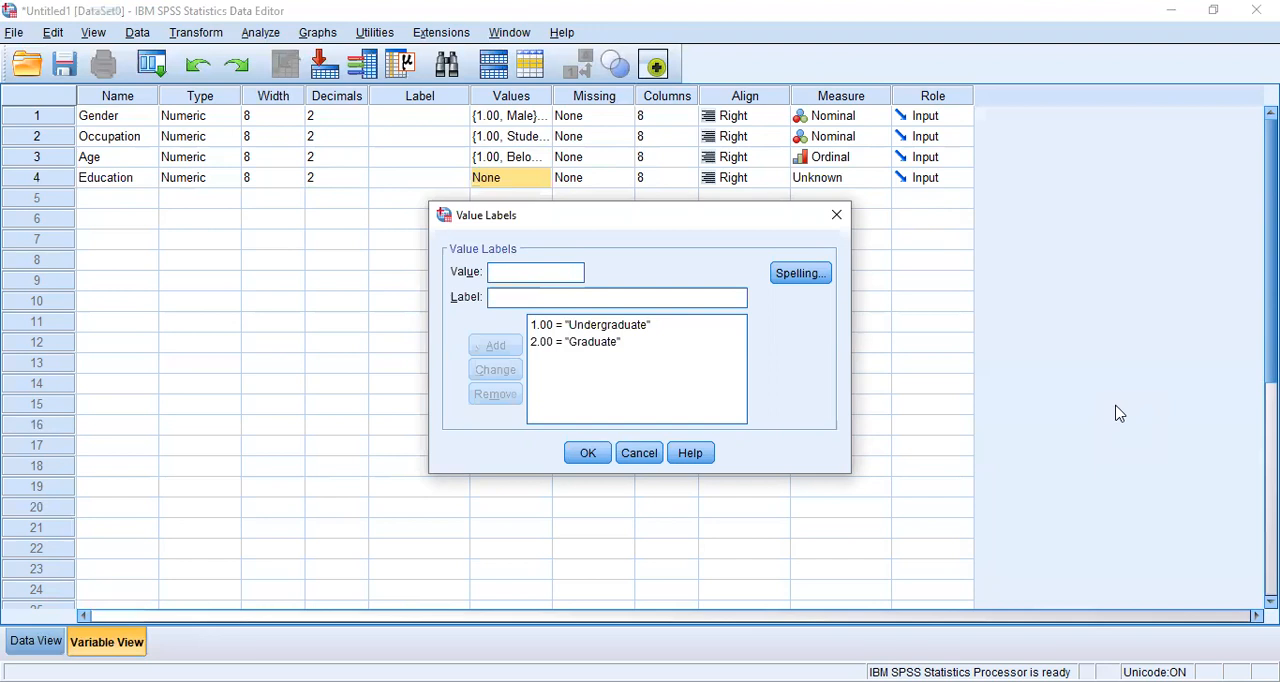
Step: Confirm the Education value labels and set the Education variable's measurement level to Ordinal
{"action": "left_click", "coordinate": [601, 456]}
{"action": "left_click", "coordinate": [878, 184]}
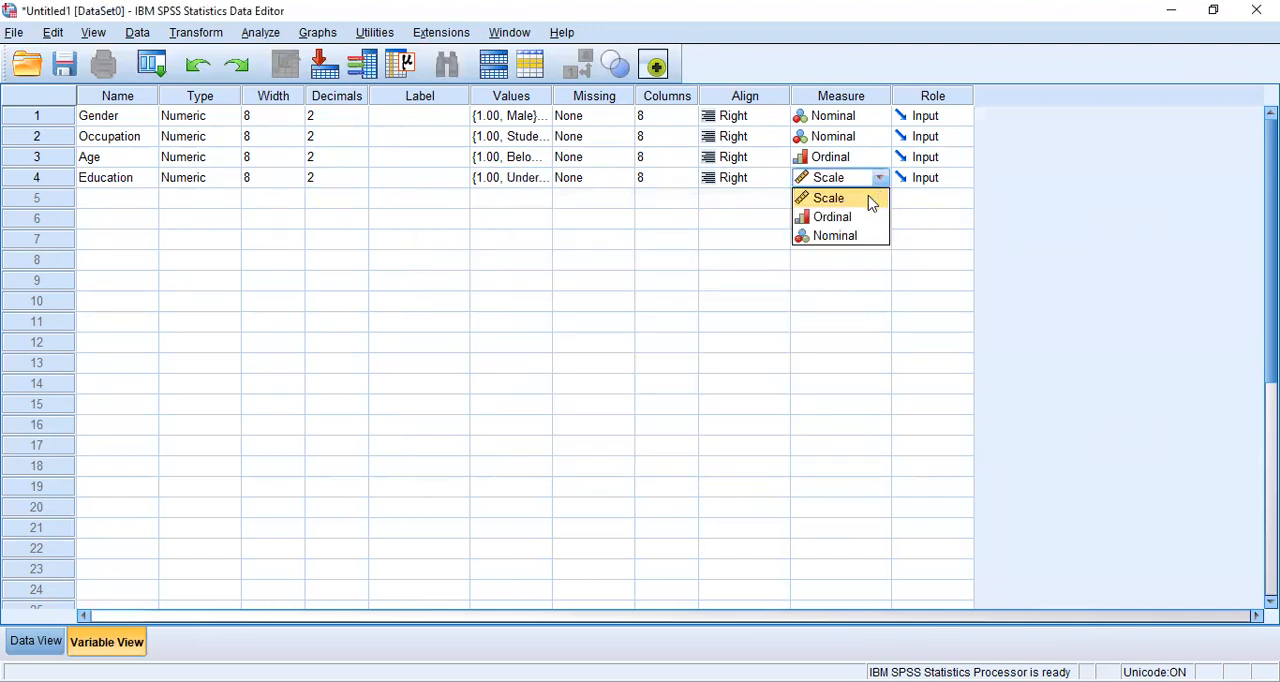
{"action": "left_click", "coordinate": [864, 217]}
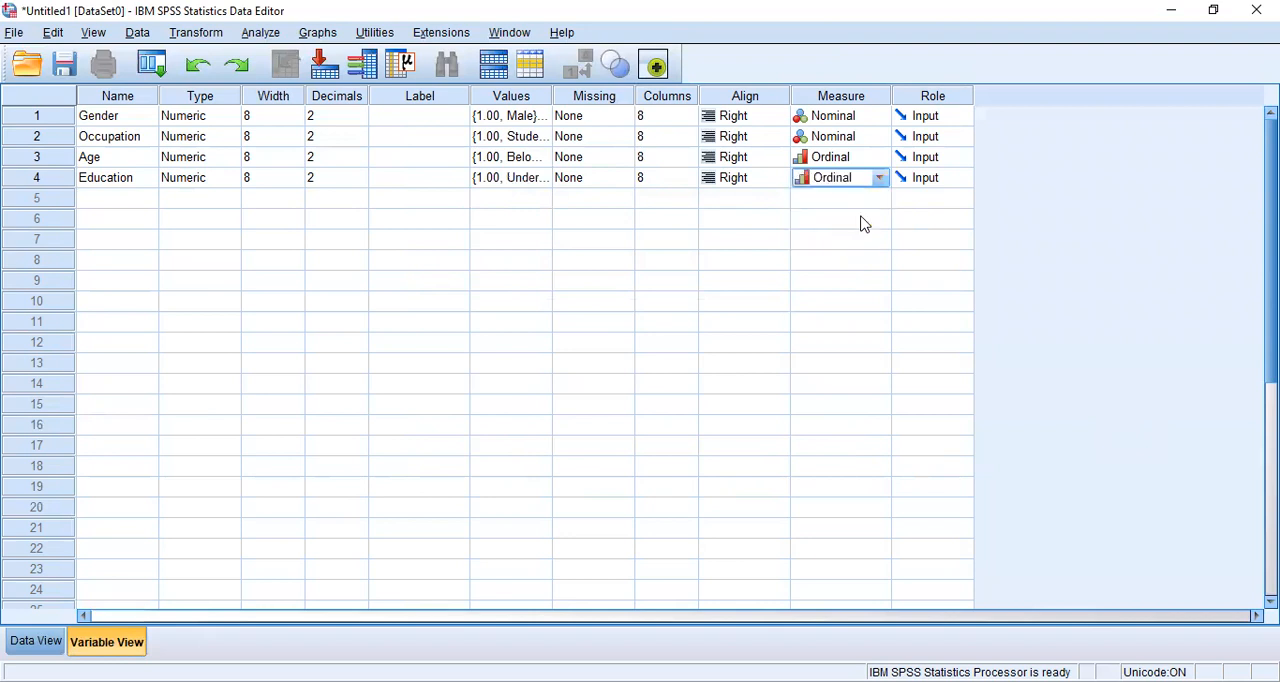
Step: Create three variables named a1, a2 and a3 in the rows below Education
{"action": "left_click", "coordinate": [132, 205]}
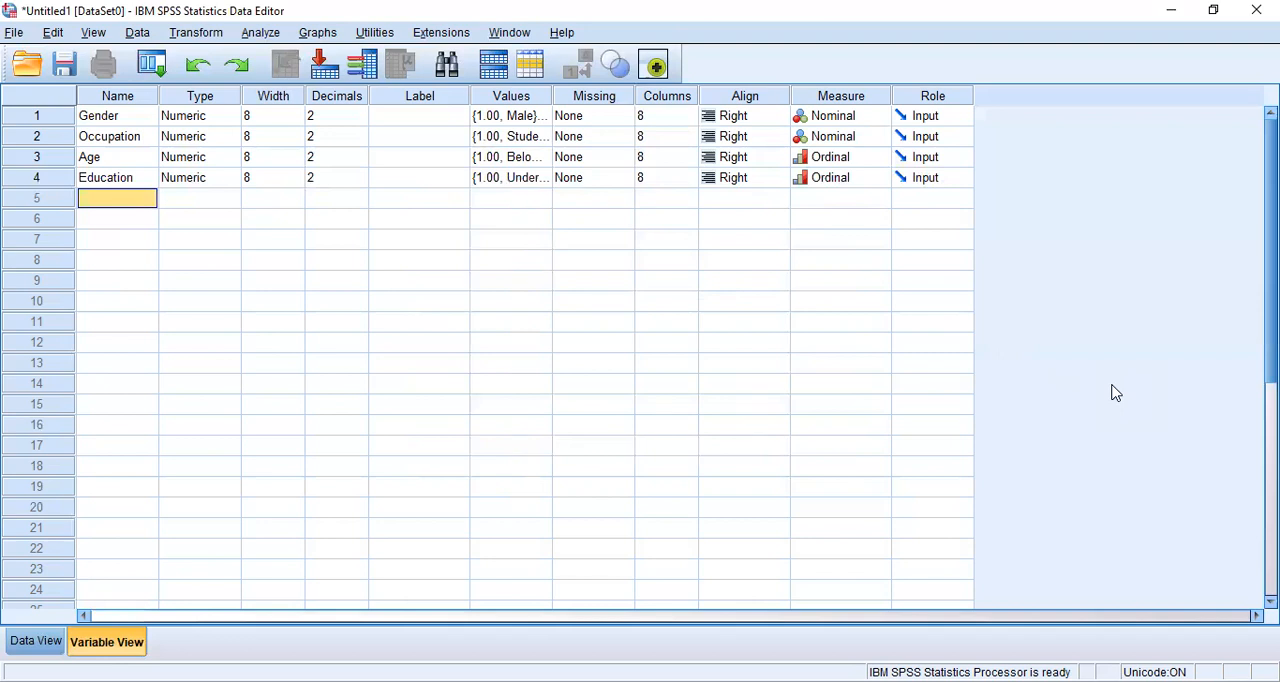
{"action": "type", "text": "a1"}
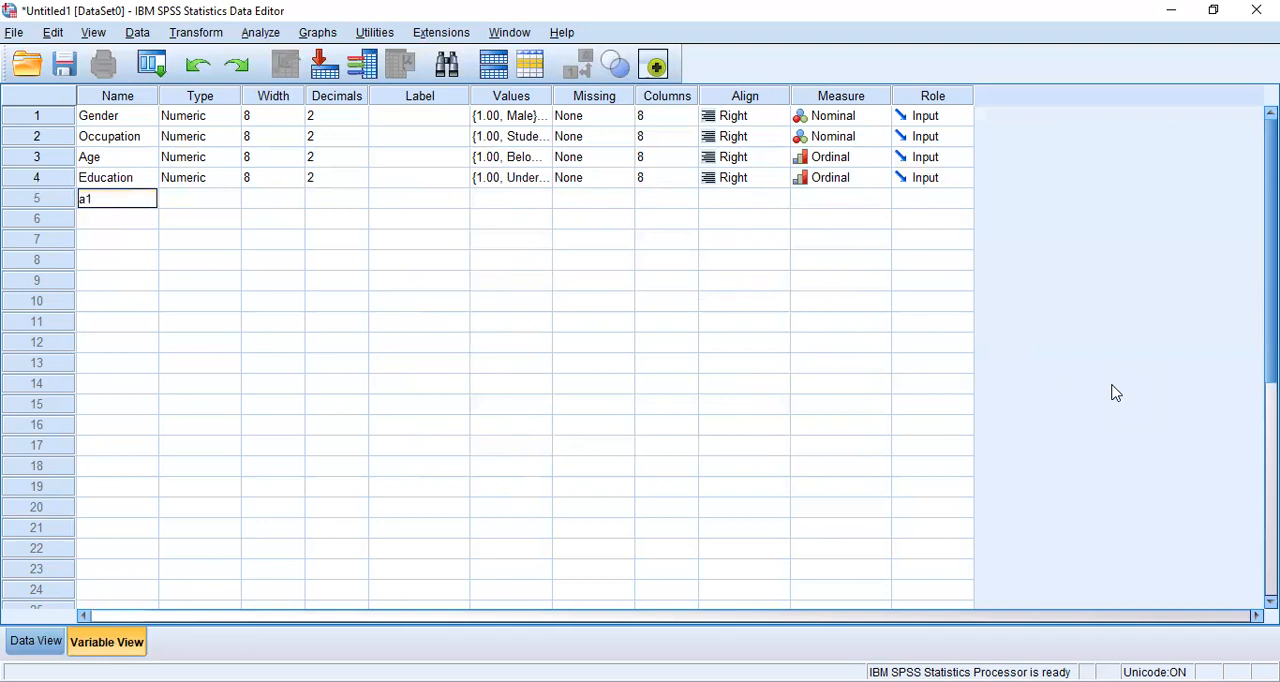
{"action": "key", "text": "Down"}
{"action": "key", "text": "Down"}
{"action": "type", "text": "a"}
{"action": "key", "text": "Up"}
{"action": "type", "text": "a"}
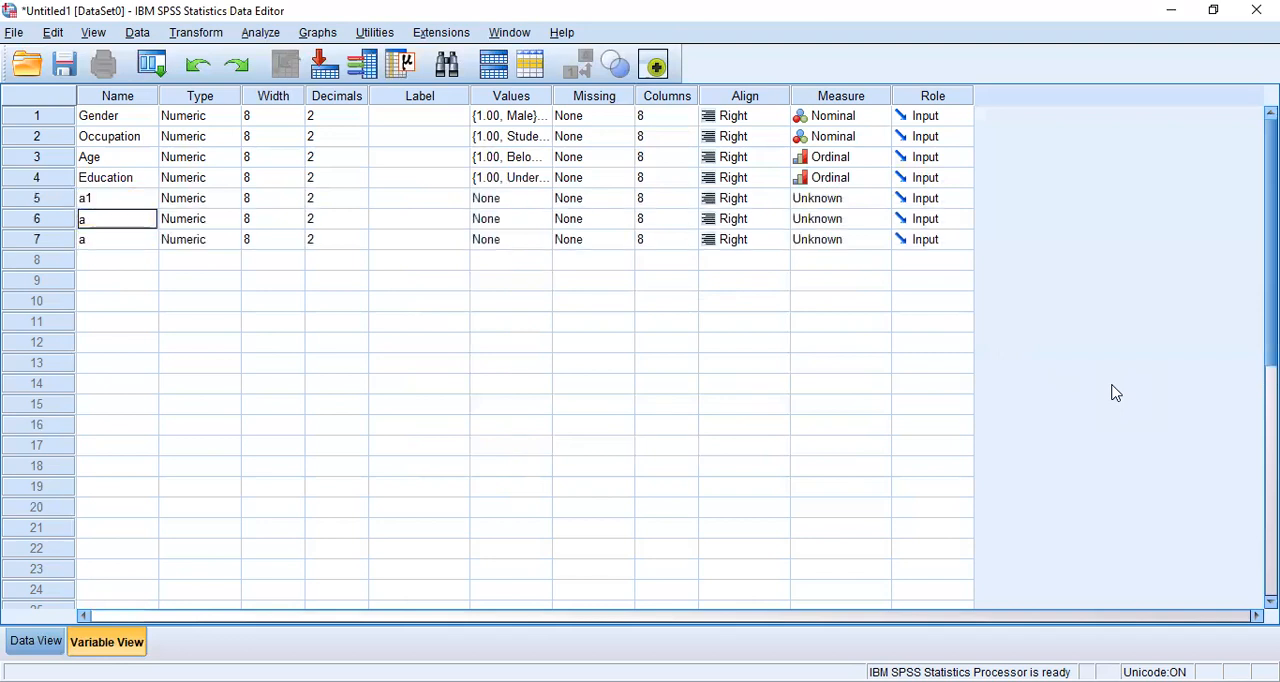
{"action": "type", "text": "2"}
{"action": "key", "text": "Return"}
{"action": "type", "text": "a3"}
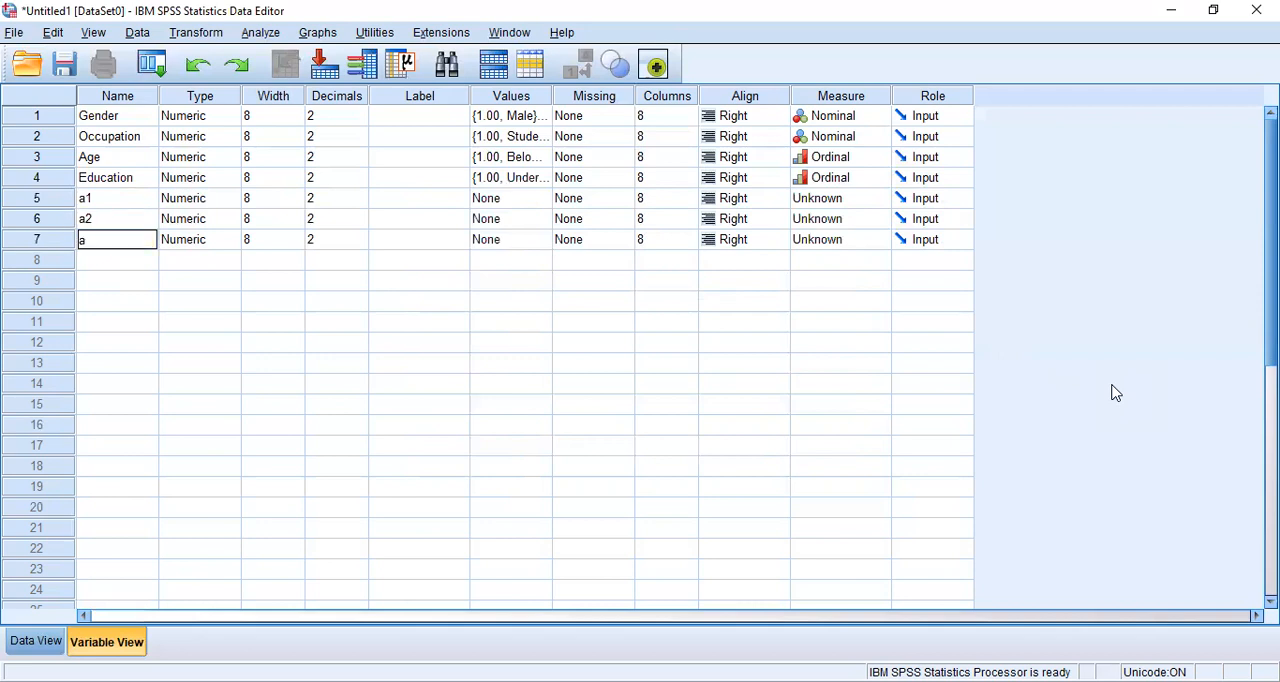
{"action": "key", "text": "Return"}
Step: Create five more variables named a4, a5, a6, a7 and a8 in the rows below a3
{"action": "type", "text": "a4"}
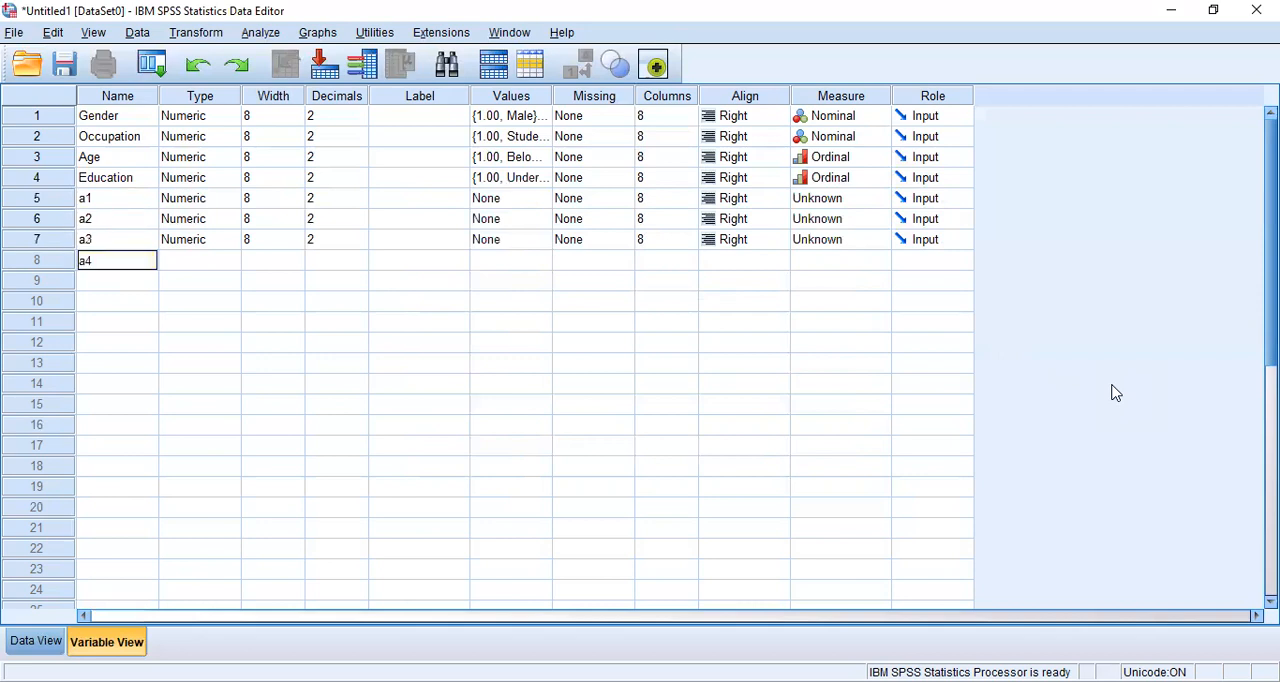
{"action": "key", "text": "Return"}
{"action": "type", "text": "a5"}
{"action": "key", "text": "Return"}
{"action": "type", "text": "a6"}
{"action": "key", "text": "Return"}
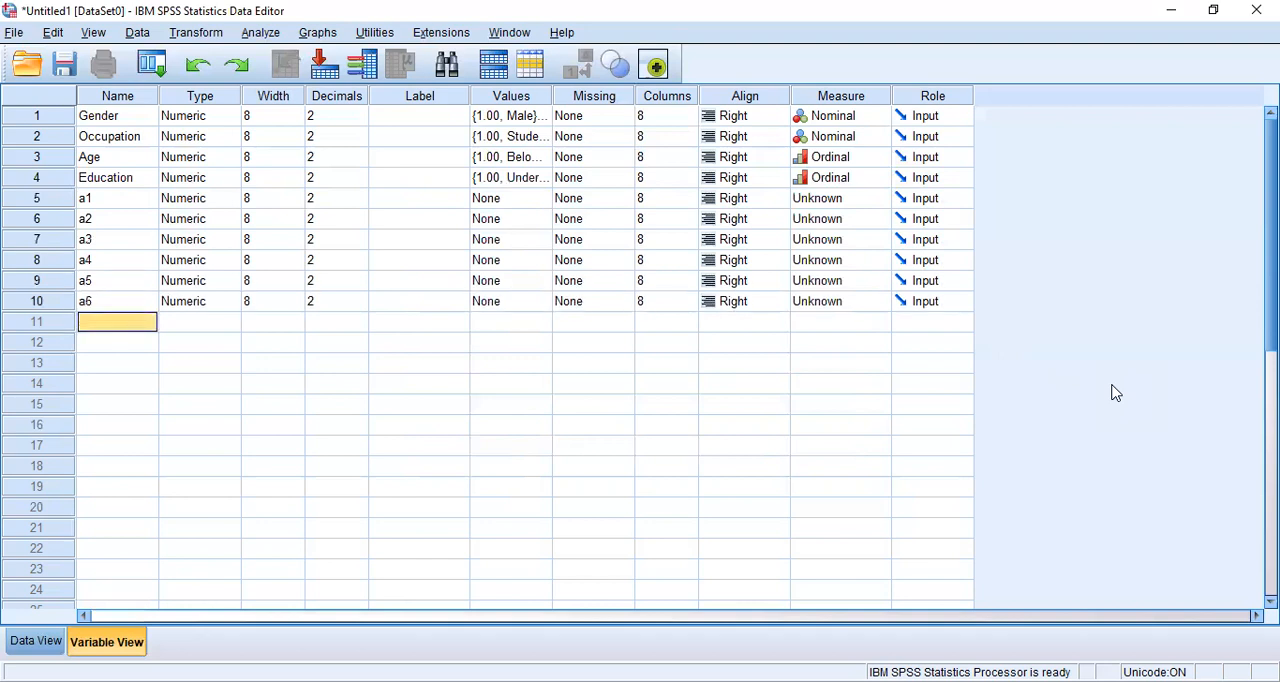
{"action": "type", "text": "a7"}
{"action": "key", "text": "Return"}
{"action": "type", "text": "a8"}
{"action": "key", "text": "Return"}
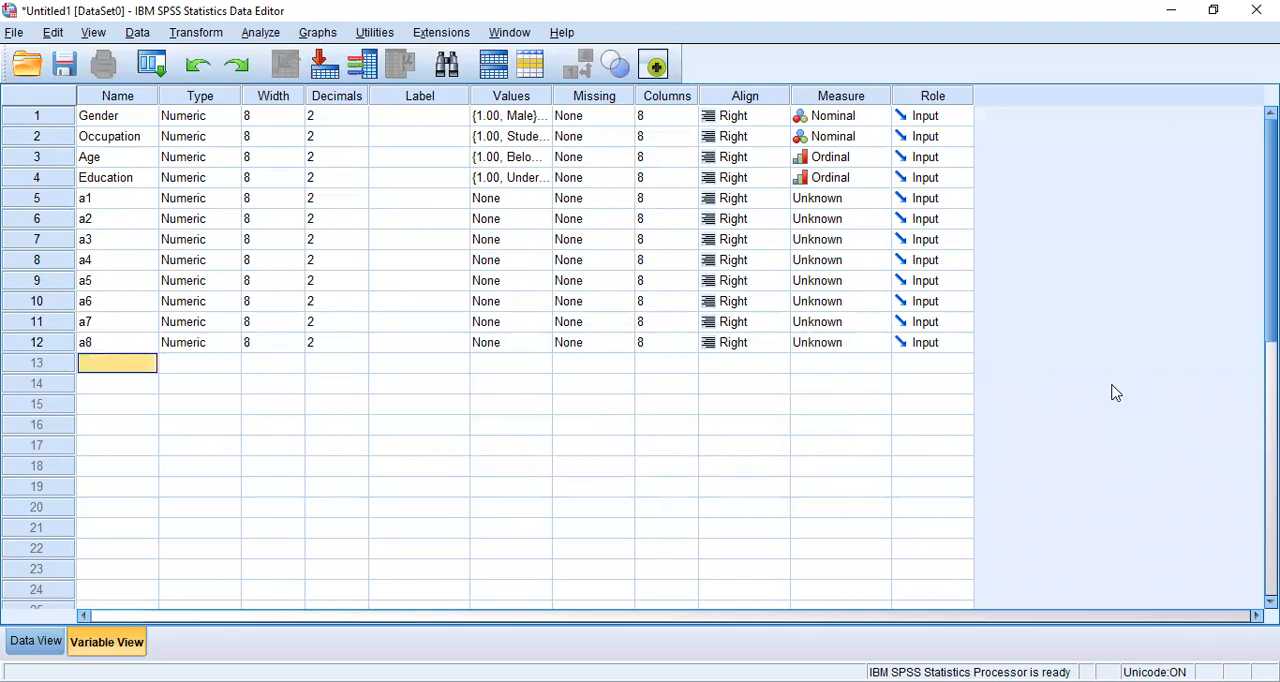
Step: Create the variables a9, a10, a11 and a12 in the rows below a8
{"action": "type", "text": "a9"}
{"action": "key", "text": "Return"}
{"action": "type", "text": "a10"}
{"action": "key", "text": "Return"}
{"action": "type", "text": "a"}
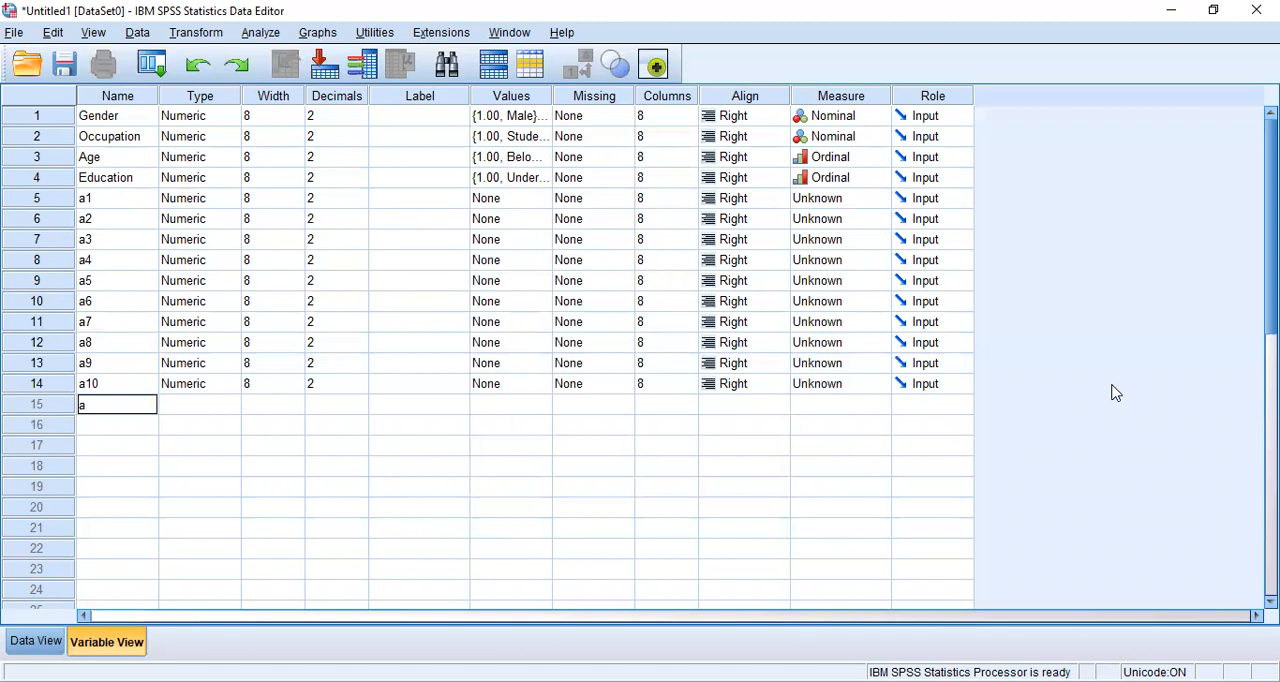
{"action": "type", "text": "11"}
{"action": "key", "text": "Return"}
{"action": "type", "text": "a12"}
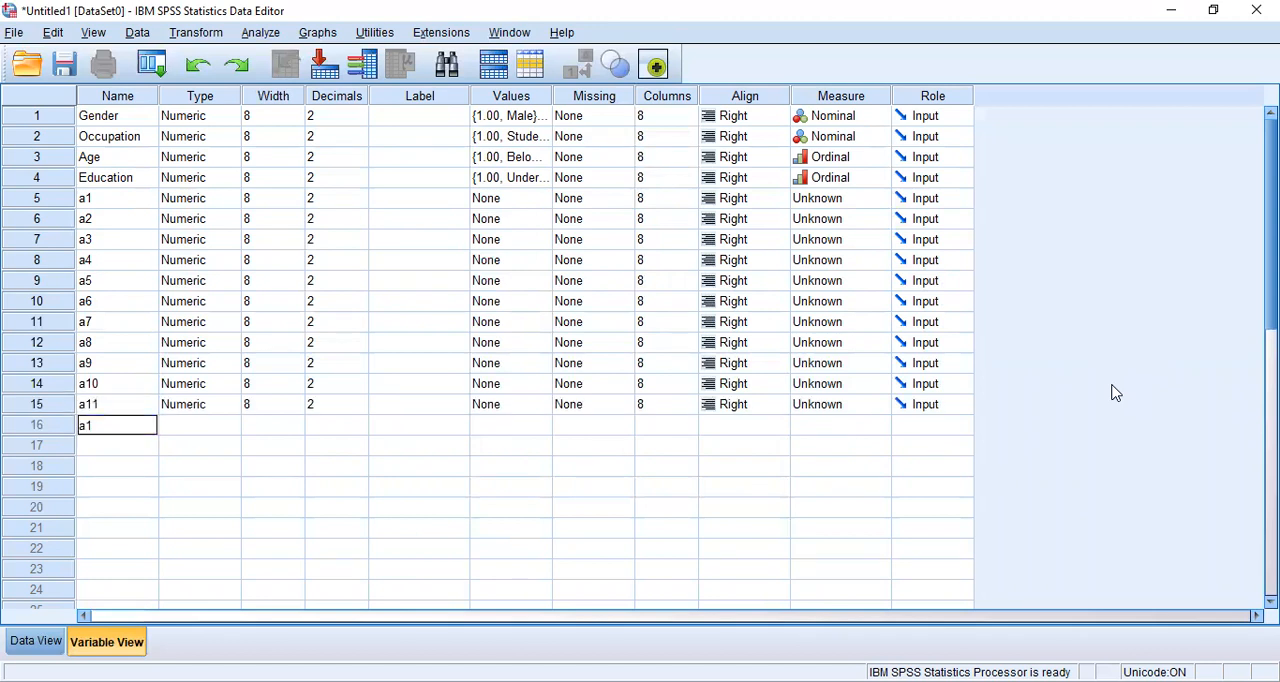
{"action": "key", "text": "Return"}
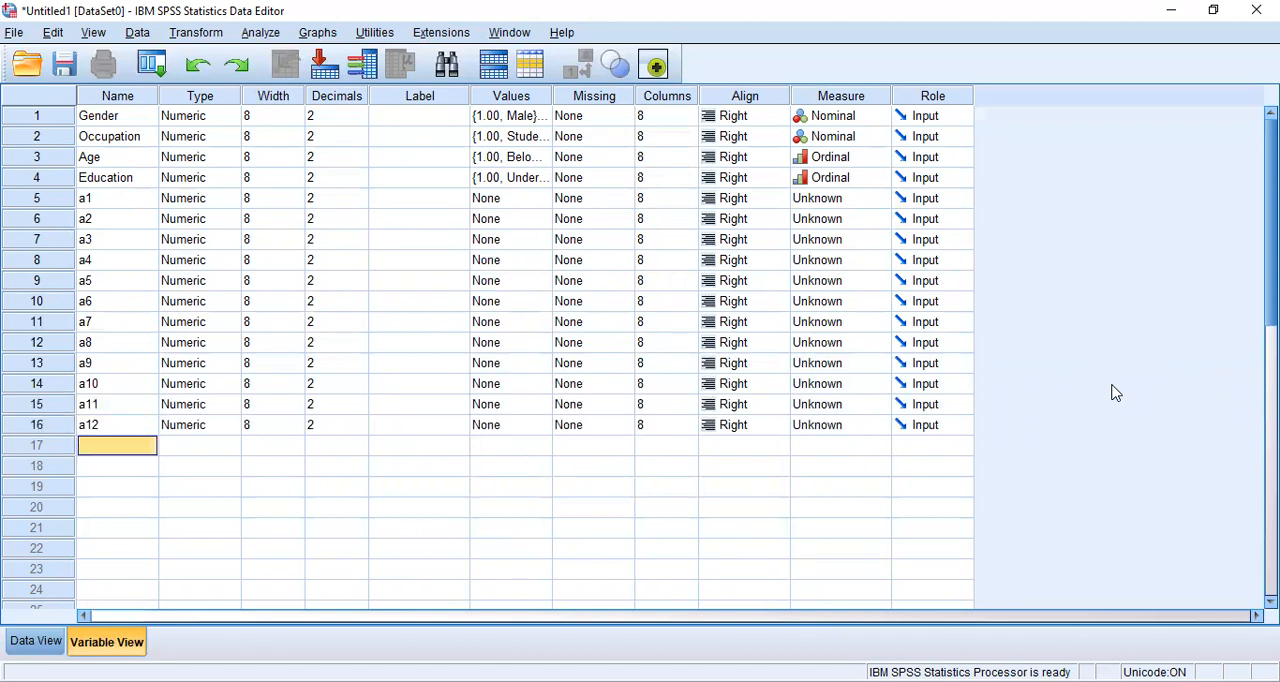
{"action": "key", "text": "Up"}
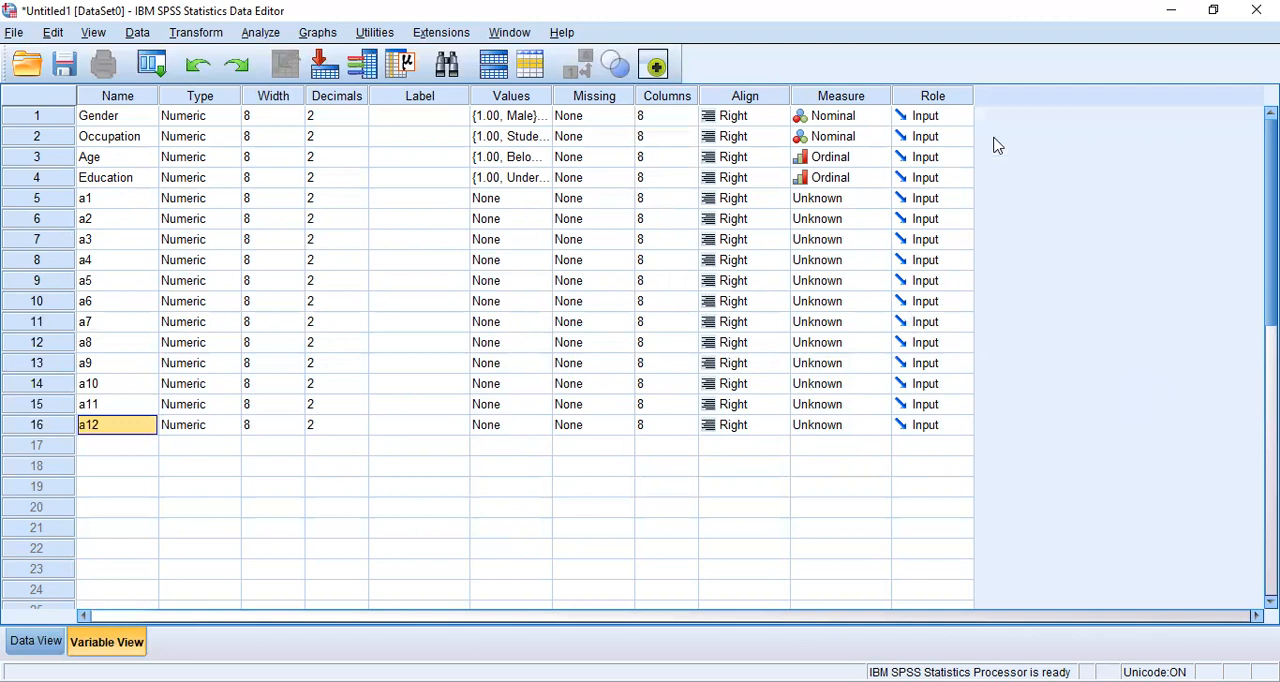
Step: Add the value label 1 = Least Important to variable a1
{"action": "left_click", "coordinate": [507, 199]}
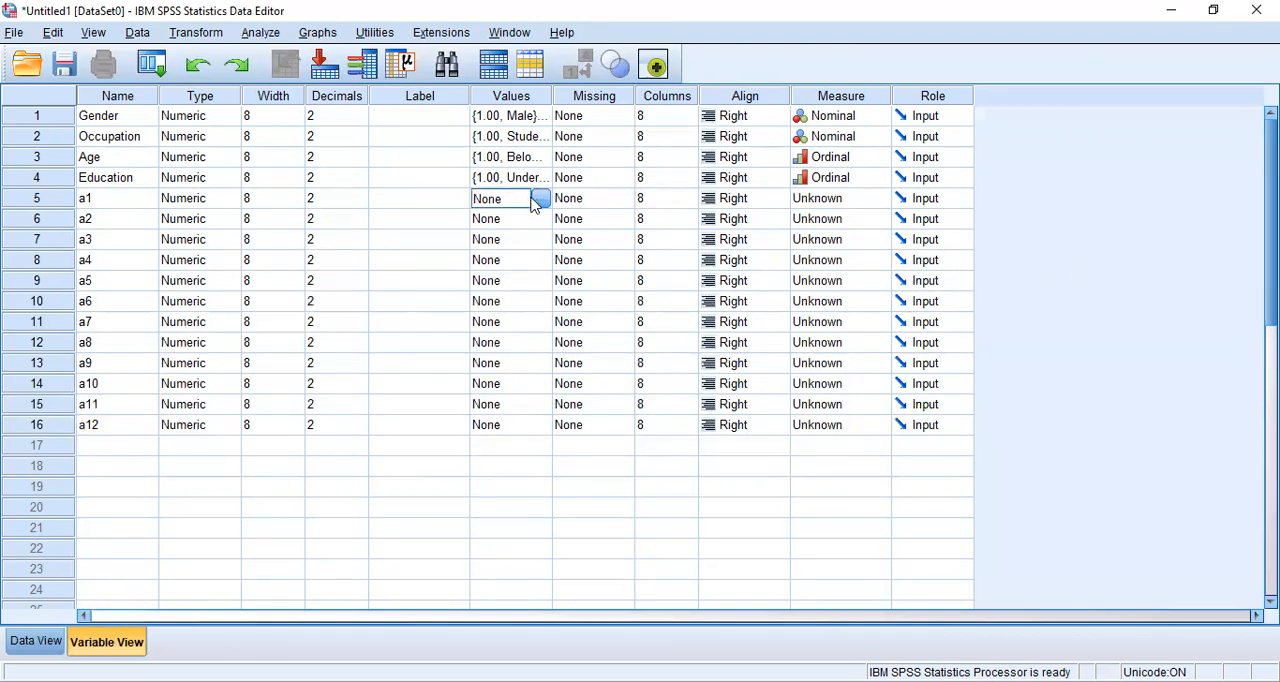
{"action": "left_click", "coordinate": [540, 199]}
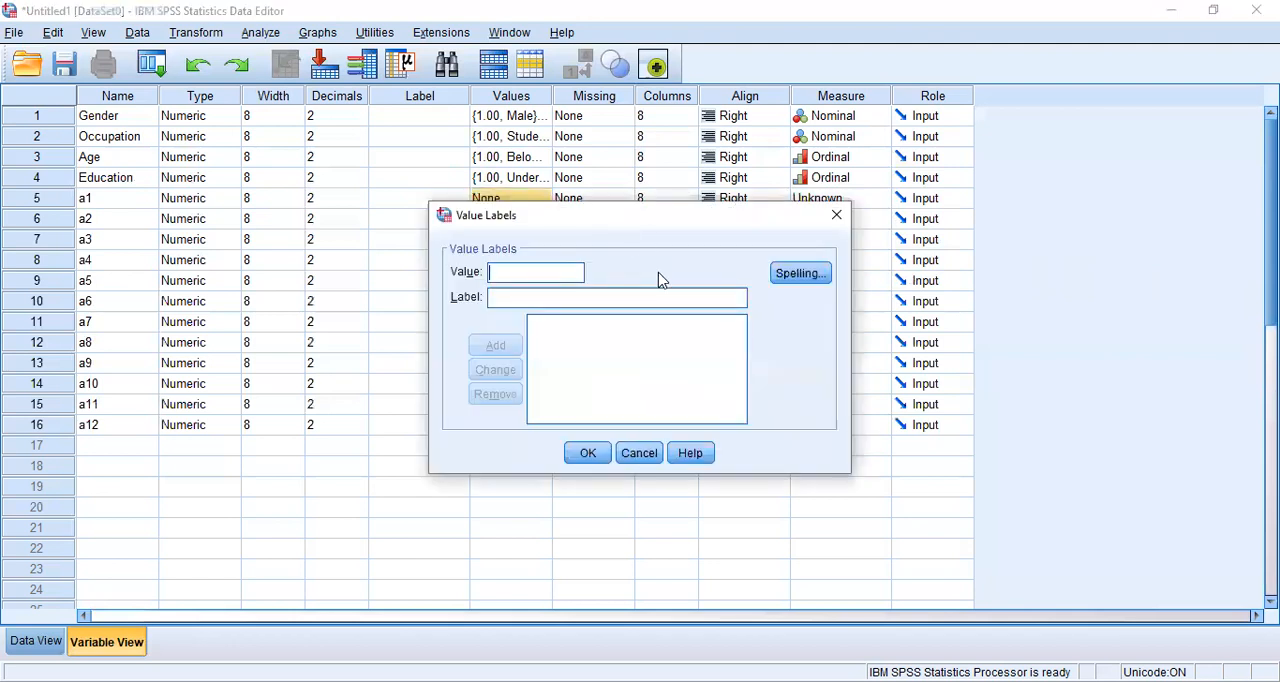
{"action": "type", "text": "1"}
{"action": "type", "text": "Leas"}
{"action": "type", "text": "t Im"}
{"action": "type", "text": "por"}
{"action": "type", "text": "tant"}
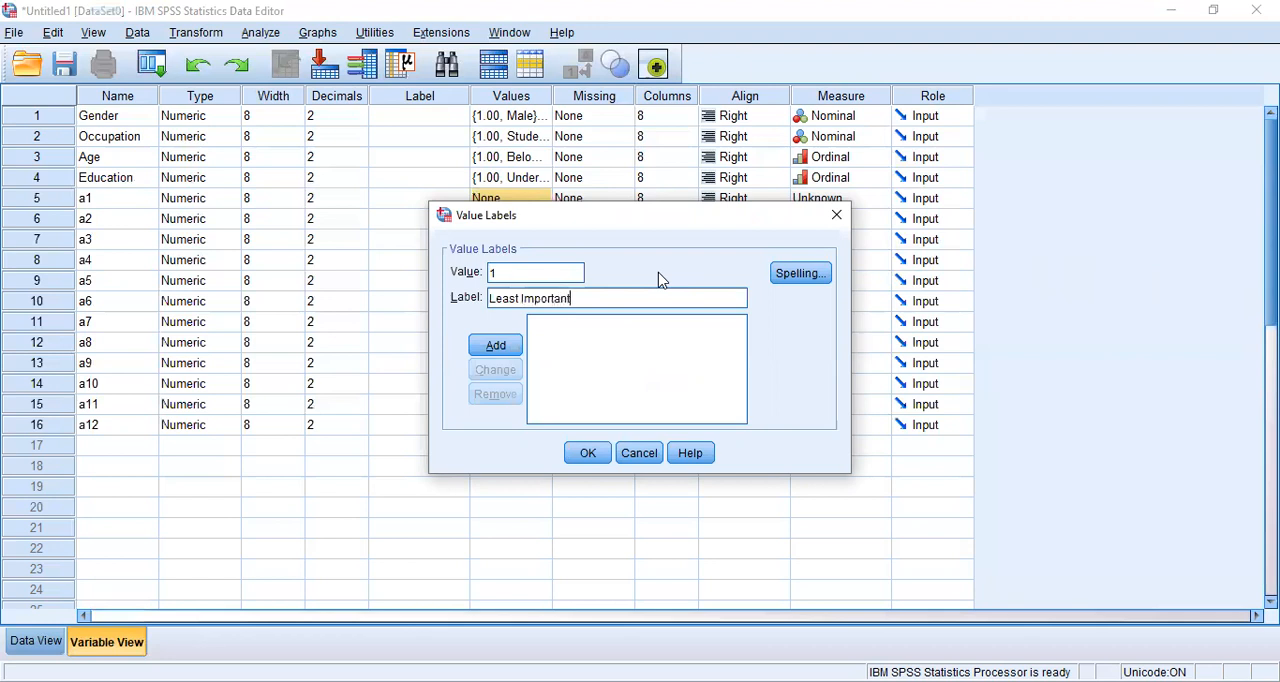
{"action": "key", "text": "Return"}
Step: Add the value label 2 = Less Important to variable a1
{"action": "type", "text": "2"}
{"action": "key", "text": "Tab"}
{"action": "type", "text": "Le"}
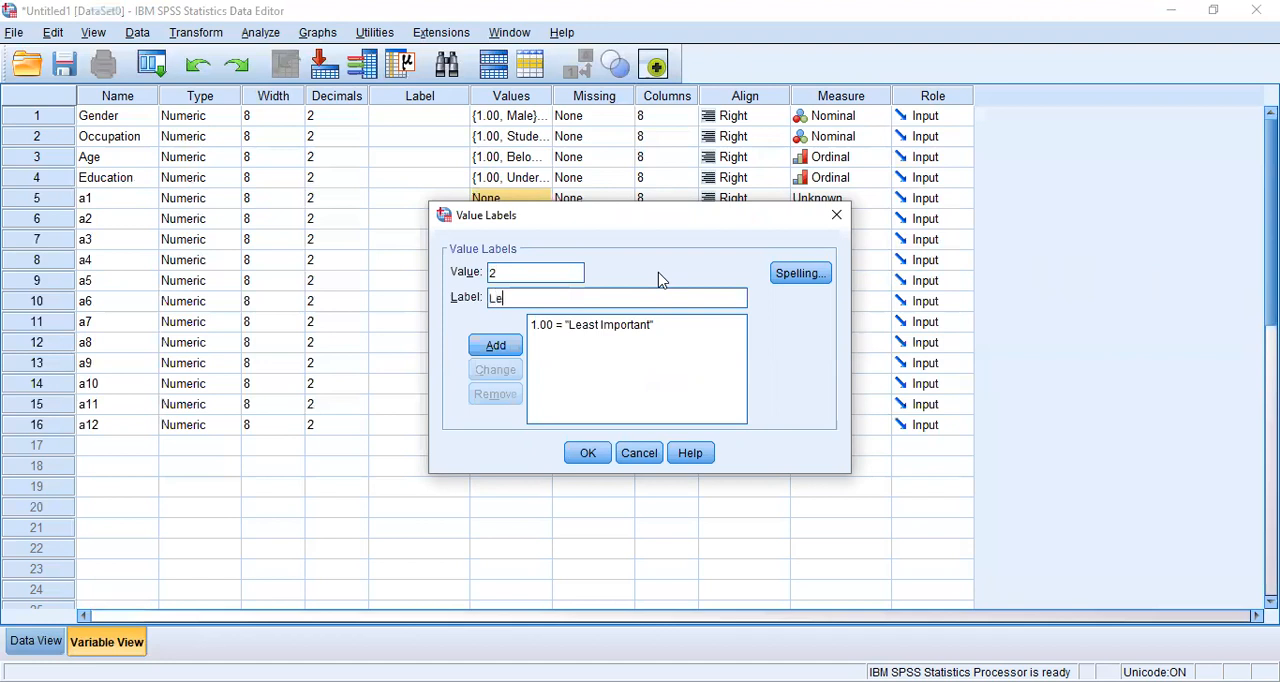
{"action": "type", "text": "ss Important"}
{"action": "key", "text": "Return"}
Step: Add the value label 3 = Moderate Important to variable a1
{"action": "type", "text": "3"}
{"action": "key", "text": "Tab"}
{"action": "type", "text": "Mo"}
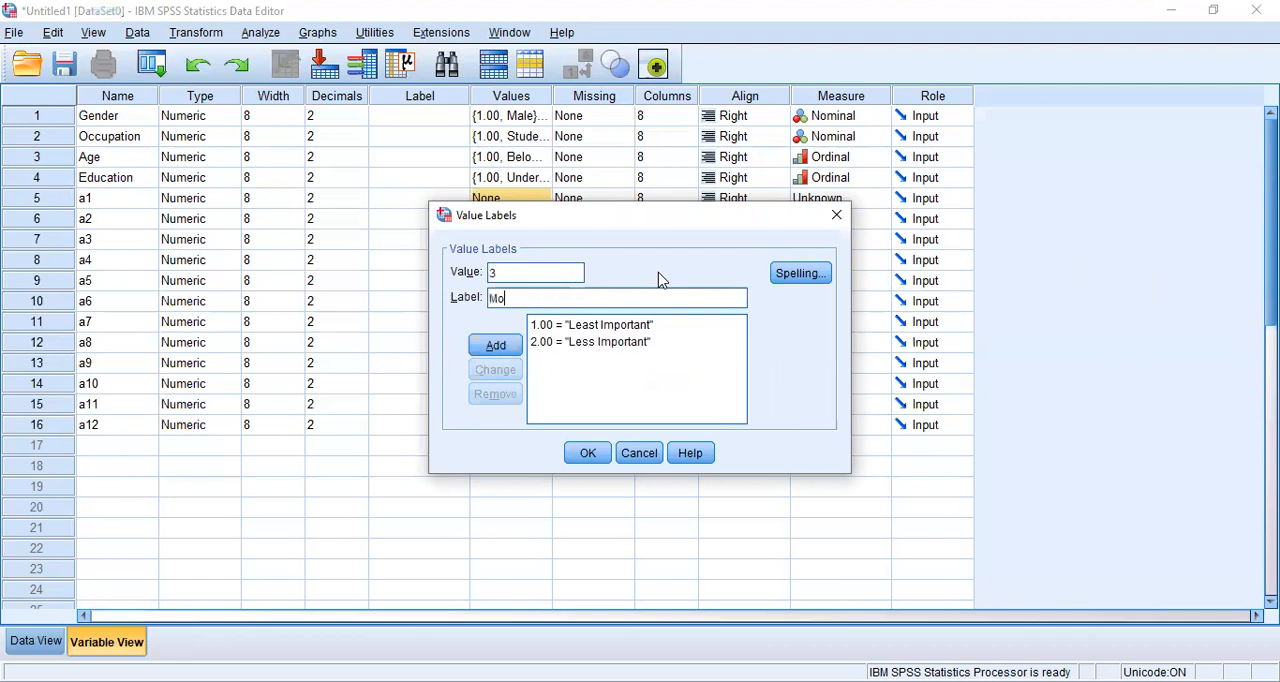
{"action": "type", "text": "derate Important"}
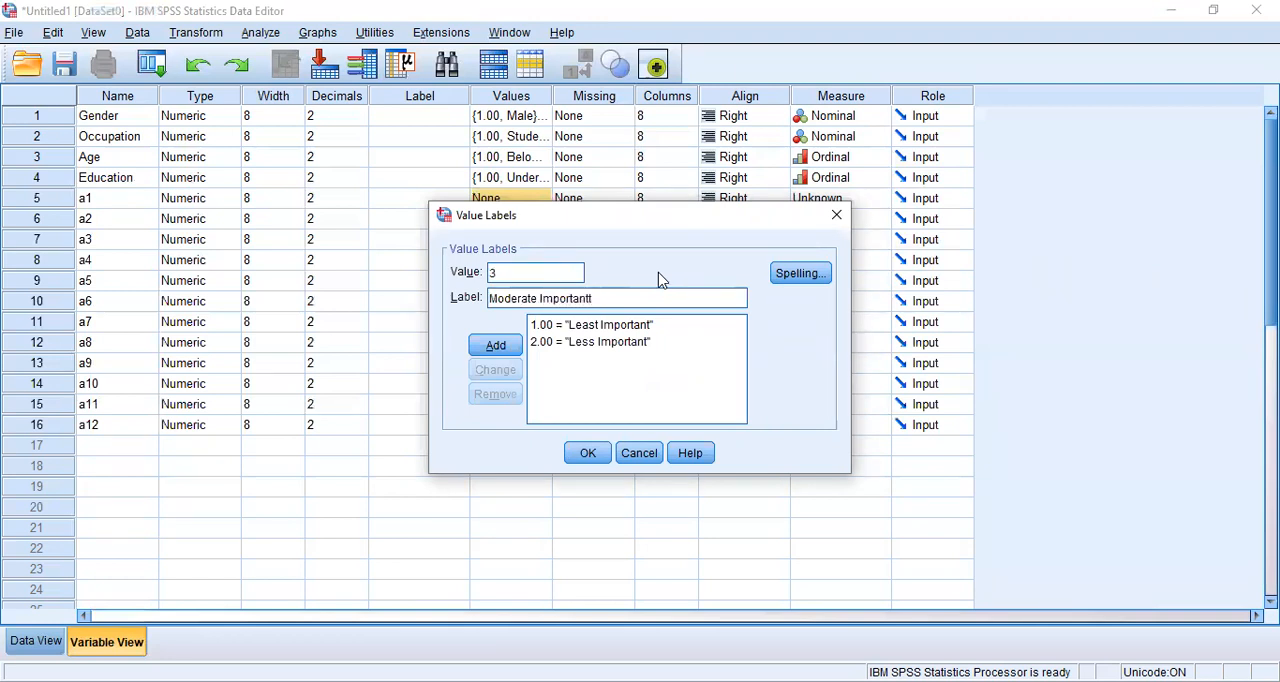
{"action": "key", "text": "alt+a"}
Step: Add the value label 4 = More Important to variable a1
{"action": "type", "text": "4"}
{"action": "key", "text": "Tab"}
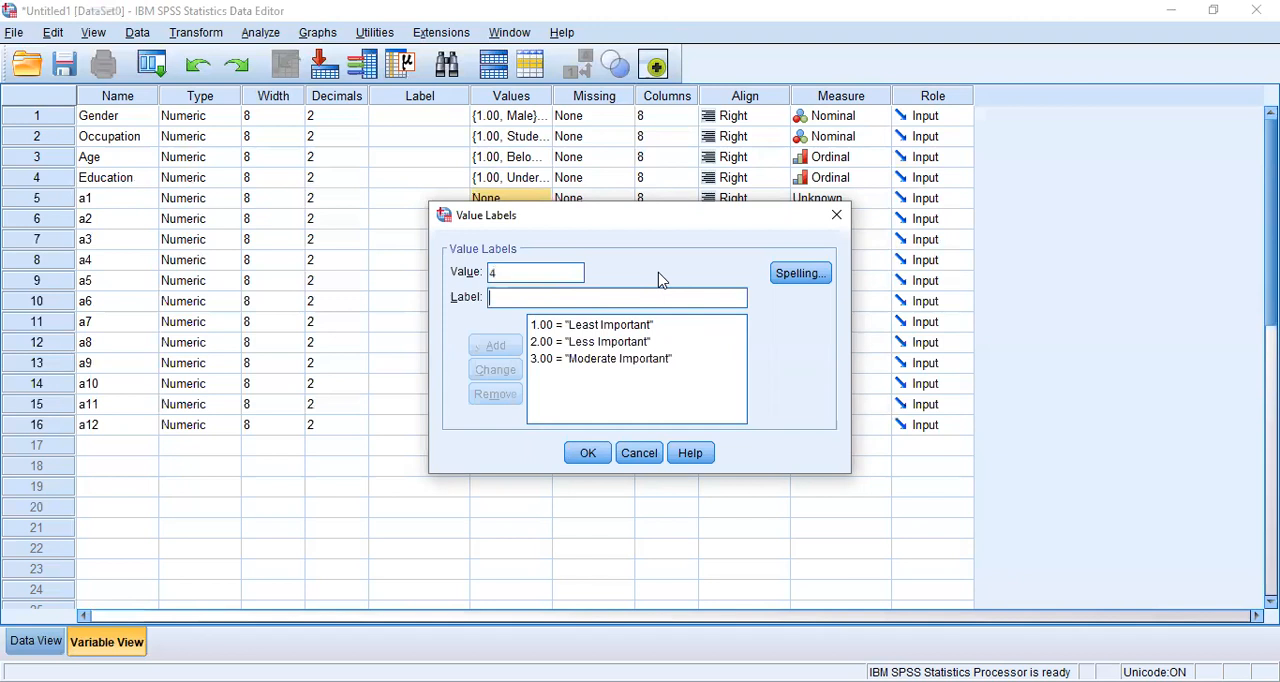
{"action": "type", "text": "More"}
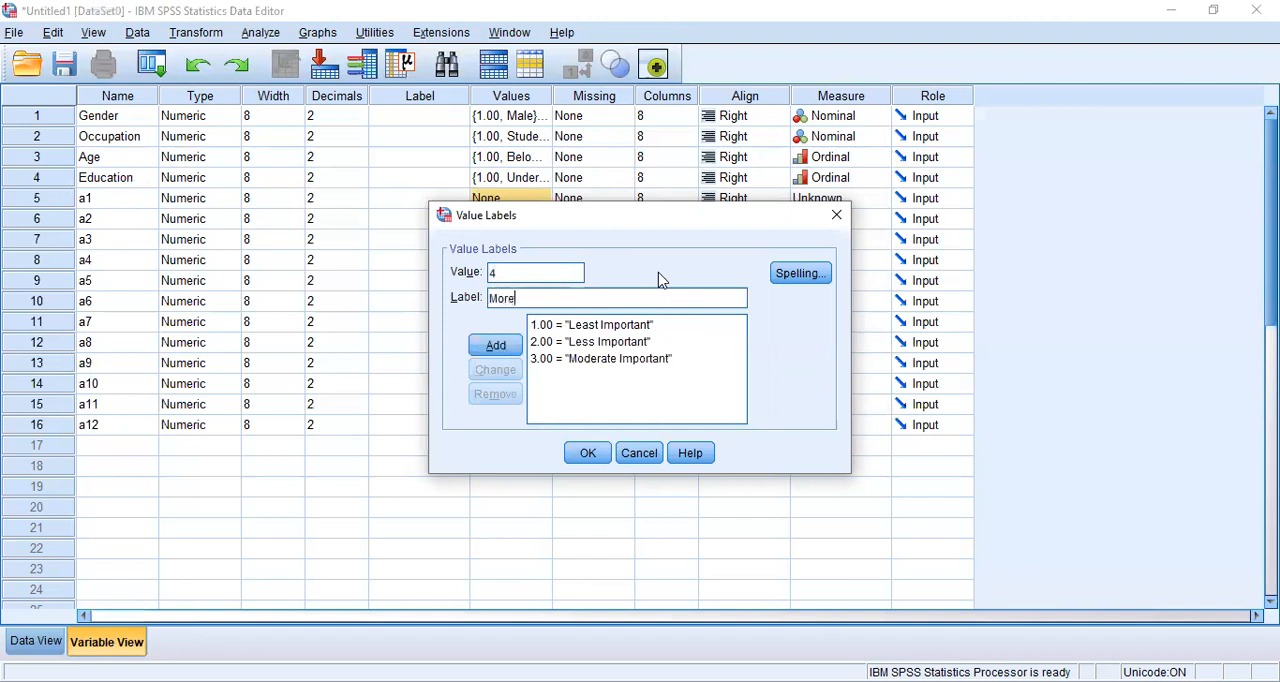
{"action": "type", "text": " Important"}
{"action": "key", "text": "Return"}
Step: Add the value label 5 = Most Important to variable a1 and confirm its set of value labels
{"action": "type", "text": "5"}
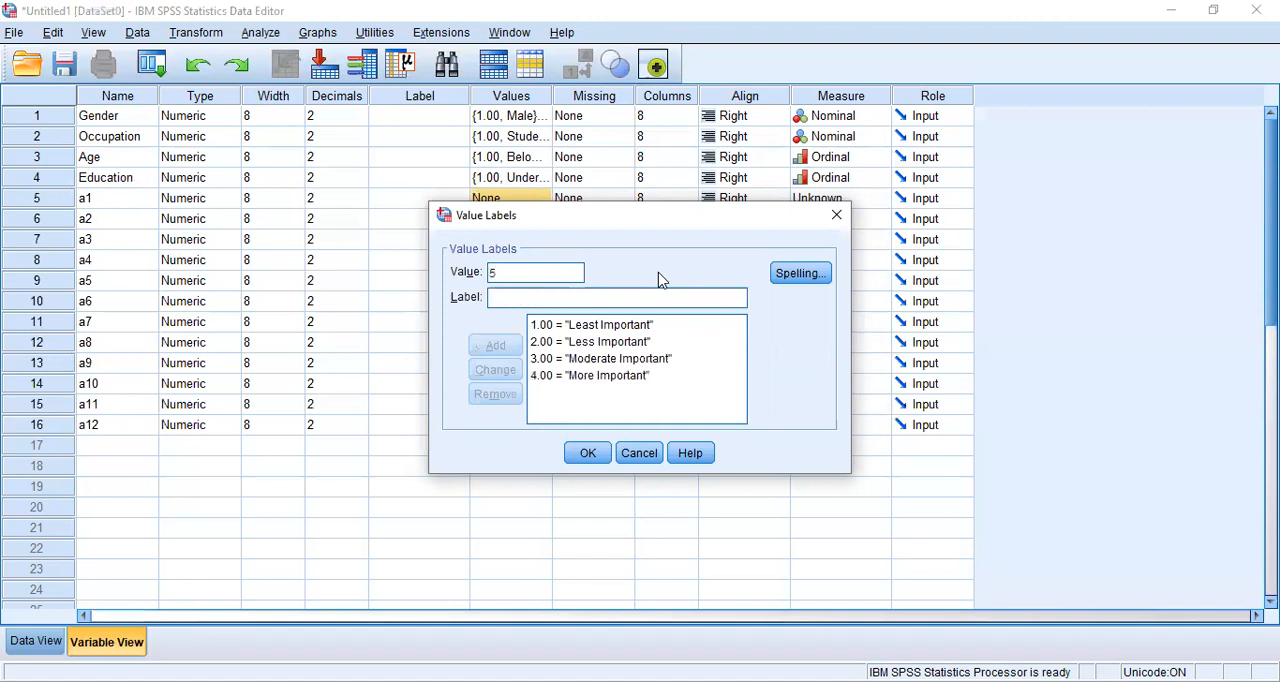
{"action": "type", "text": ".00 = \"M"}
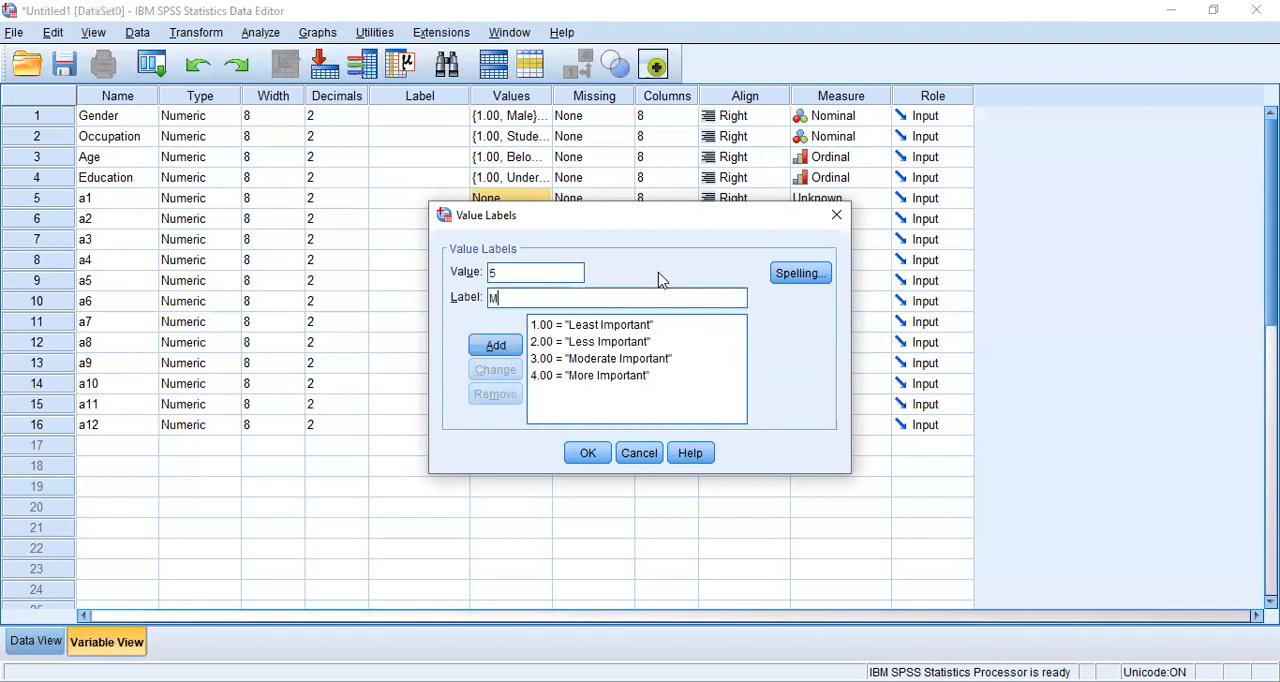
{"action": "type", "text": "ost Important"}
{"action": "key", "text": "Return"}
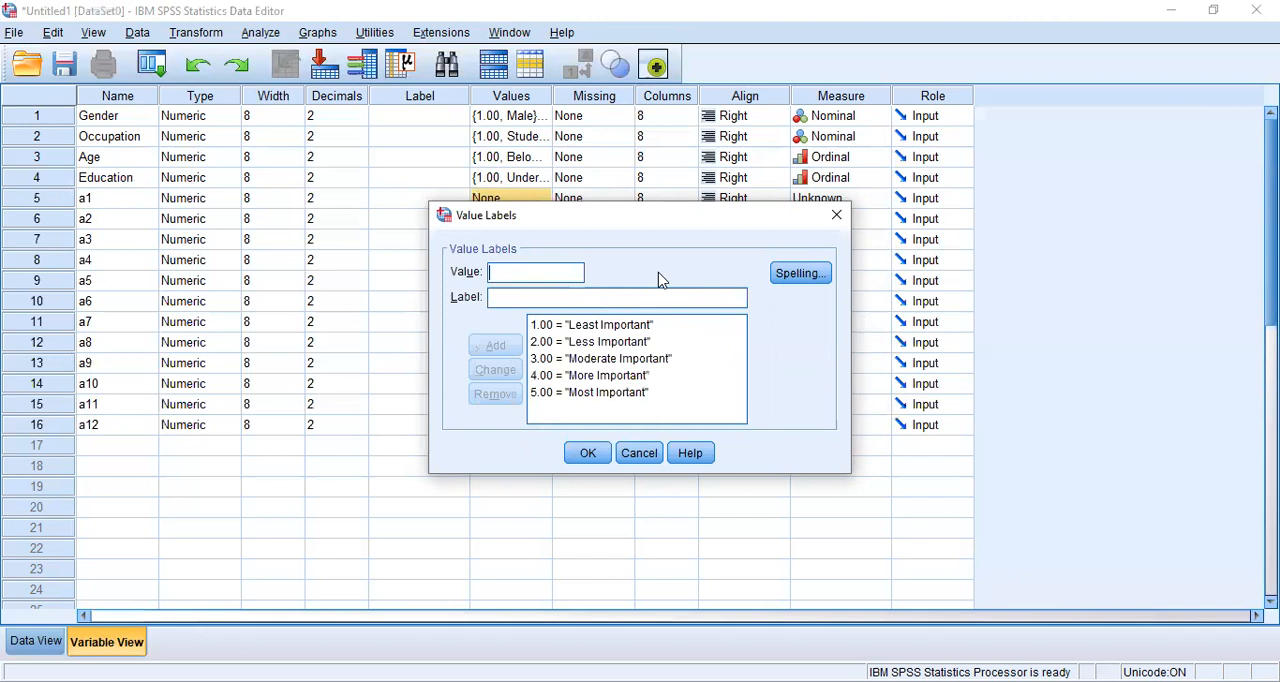
{"action": "left_click", "coordinate": [588, 453]}
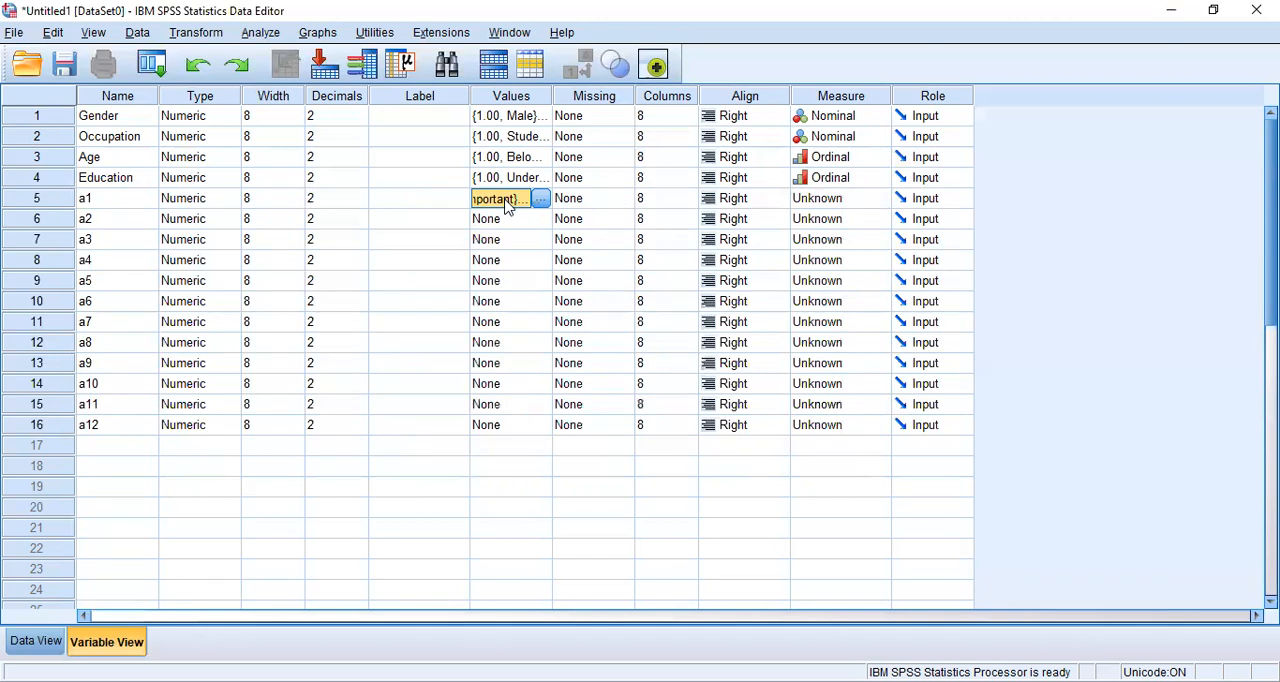
Step: Copy the value labels of variable a1 and paste them onto variables a2 through a12
{"action": "right_click", "coordinate": [508, 206]}
{"action": "left_click", "coordinate": [515, 214]}
{"action": "key", "text": "Down"}
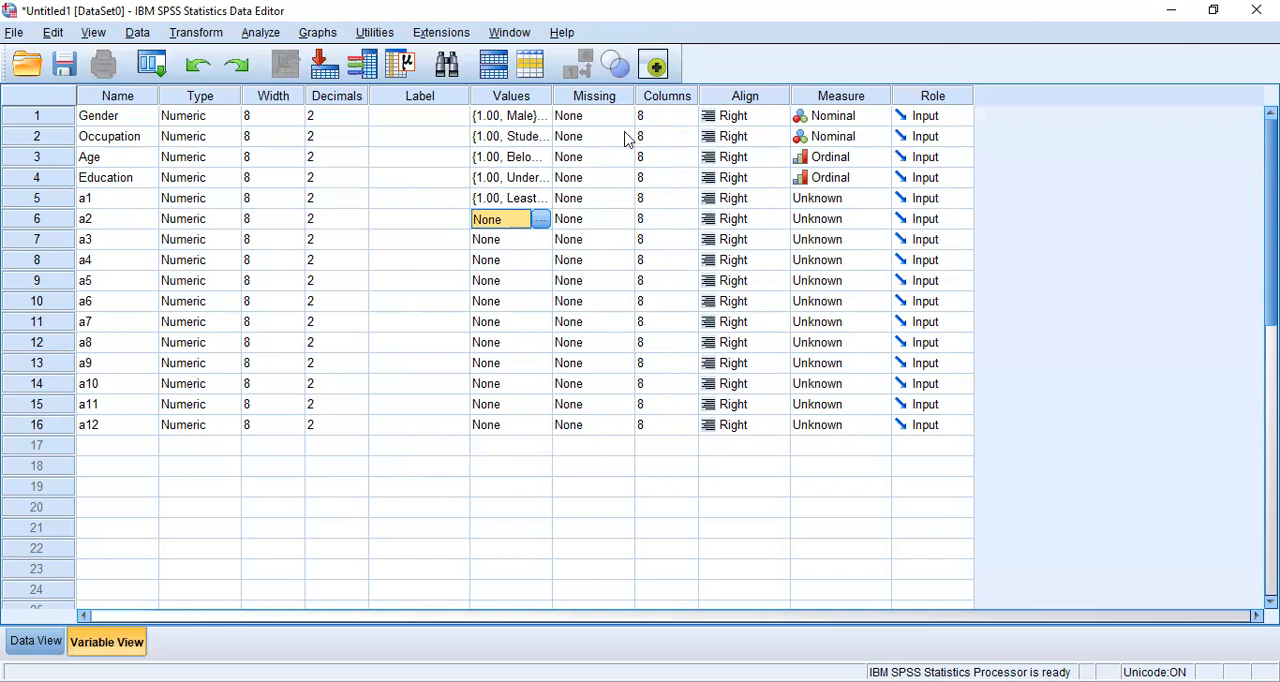
{"action": "key", "text": "shift+Down"}
{"action": "key", "text": "shift+Down"}
{"action": "key", "text": "shift+Down"}
{"action": "key", "text": "shift+Down"}
{"action": "key", "text": "shift+Down"}
{"action": "key", "text": "shift+Down"}
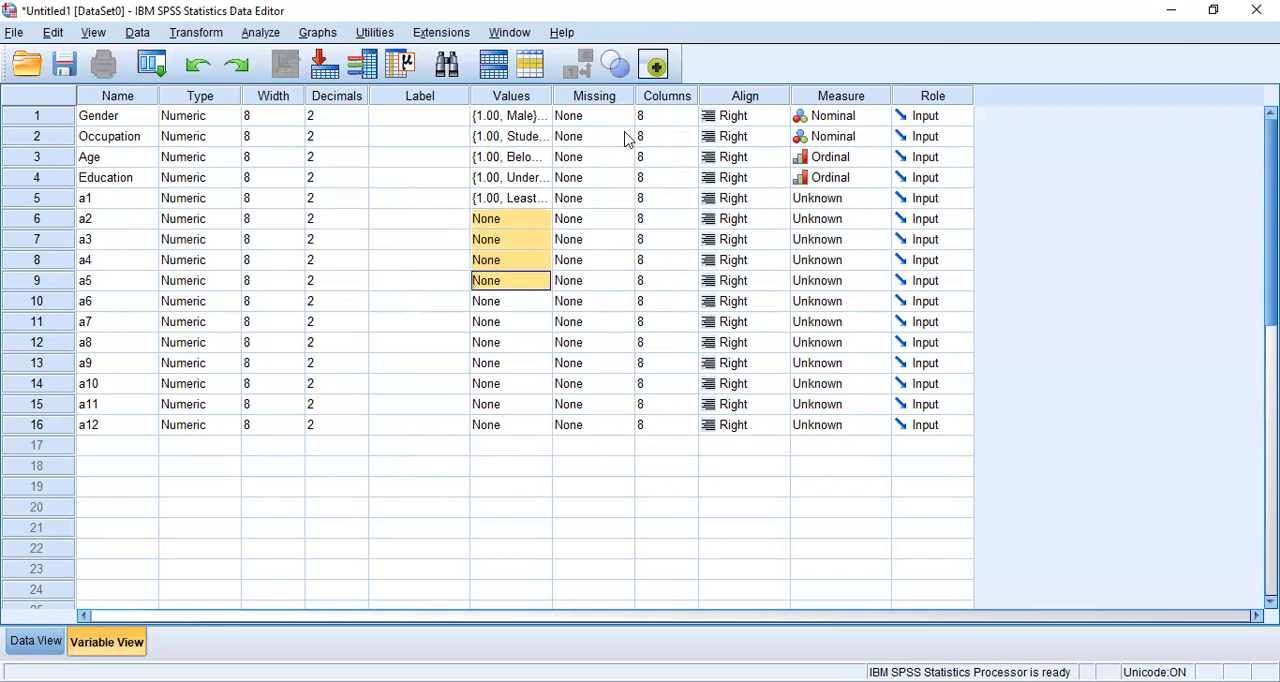
{"action": "key", "text": "shift+Down"}
{"action": "key", "text": "shift+Down"}
{"action": "key", "text": "shift+Down"}
{"action": "key", "text": "shift+Down"}
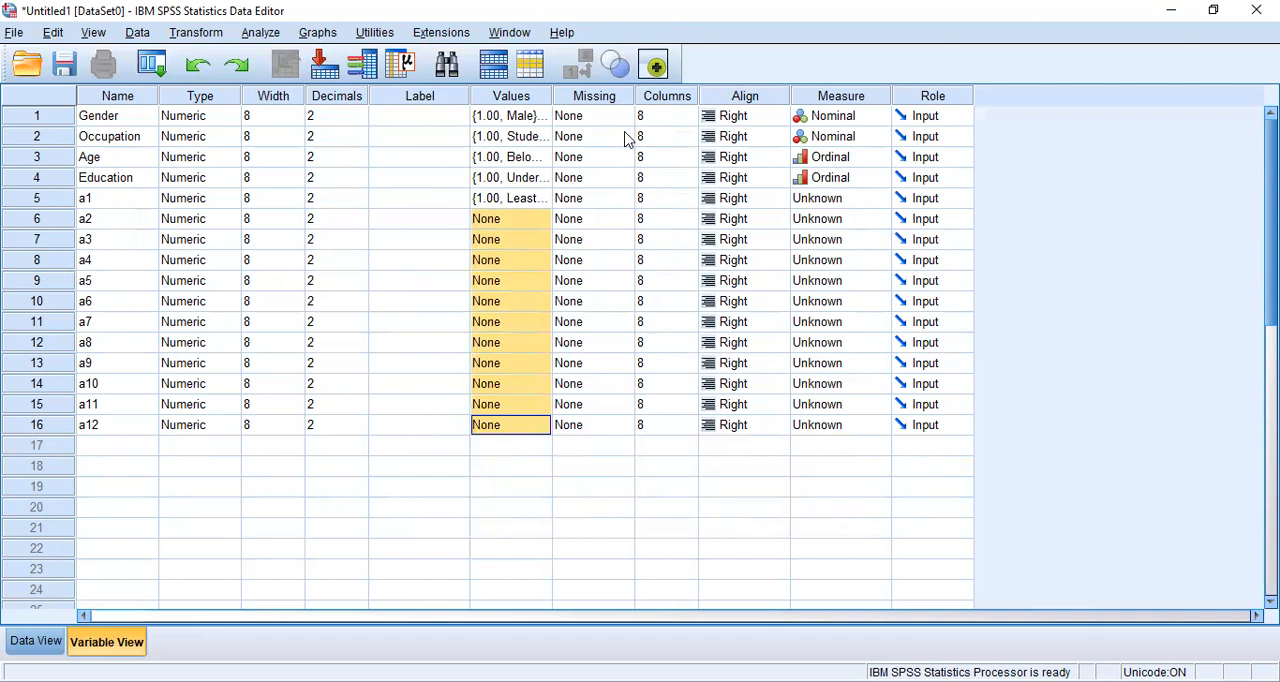
{"action": "right_click", "coordinate": [503, 289]}
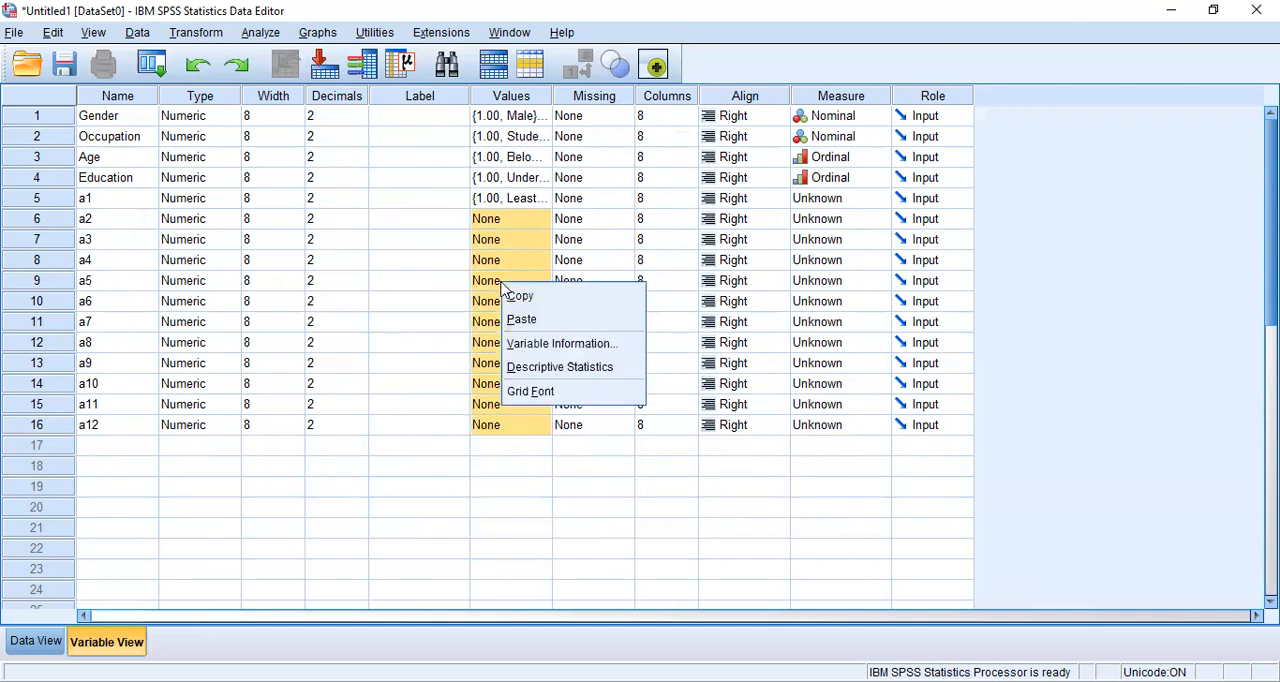
{"action": "left_click", "coordinate": [549, 320]}
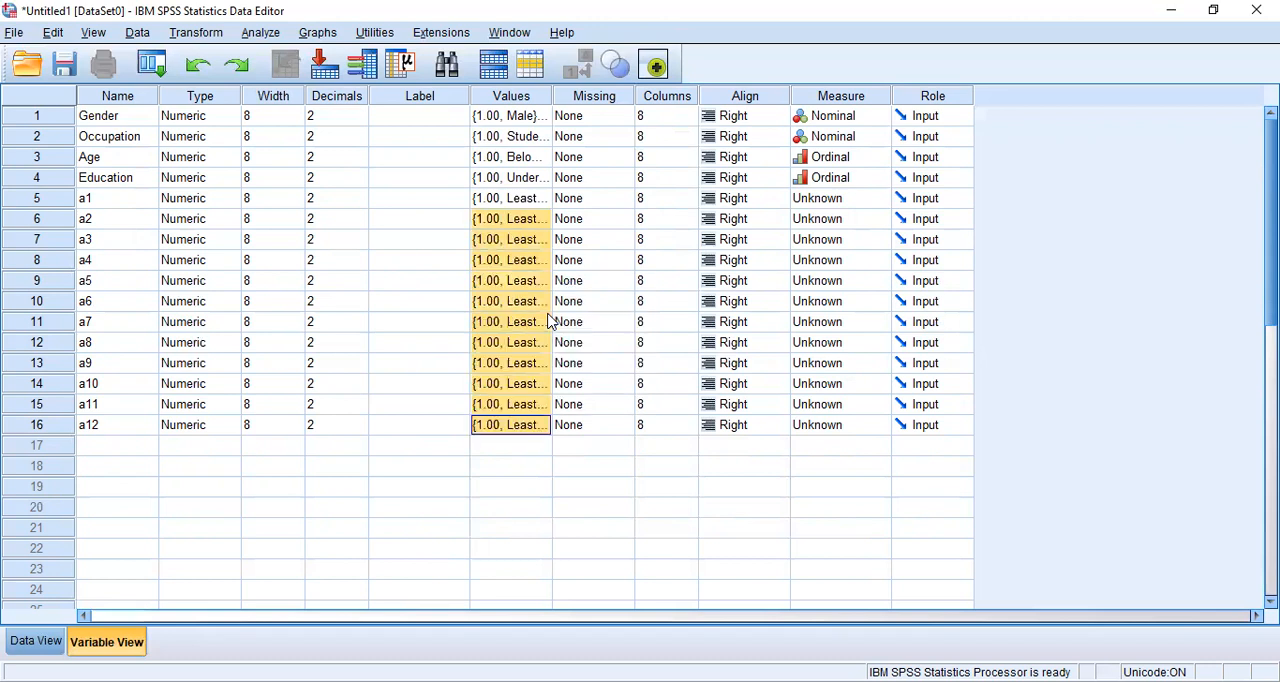
Step: Check the set of value labels defined for variable a12
{"action": "left_click", "coordinate": [503, 428]}
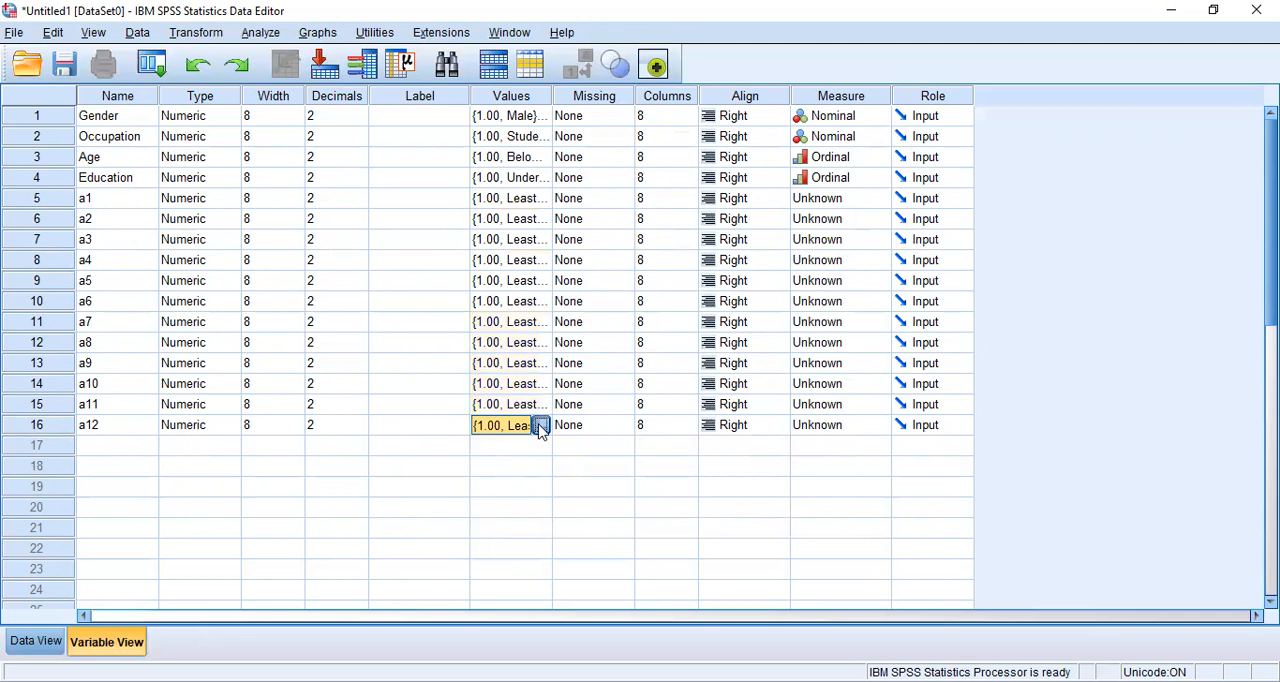
{"action": "left_click", "coordinate": [540, 427]}
{"action": "left_click", "coordinate": [586, 455]}
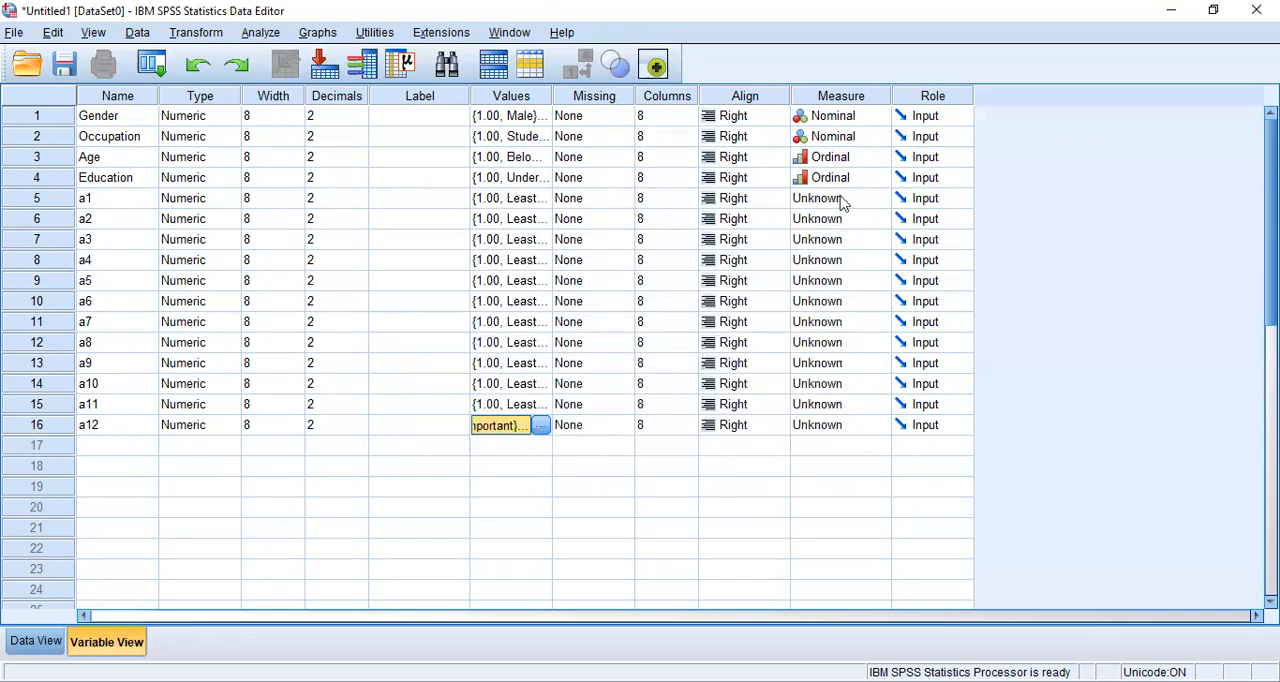
Step: Set the measurement level of variable a1 to Scale
{"action": "left_click", "coordinate": [843, 203]}
{"action": "key", "text": "Down"}
{"action": "key", "text": "Up"}
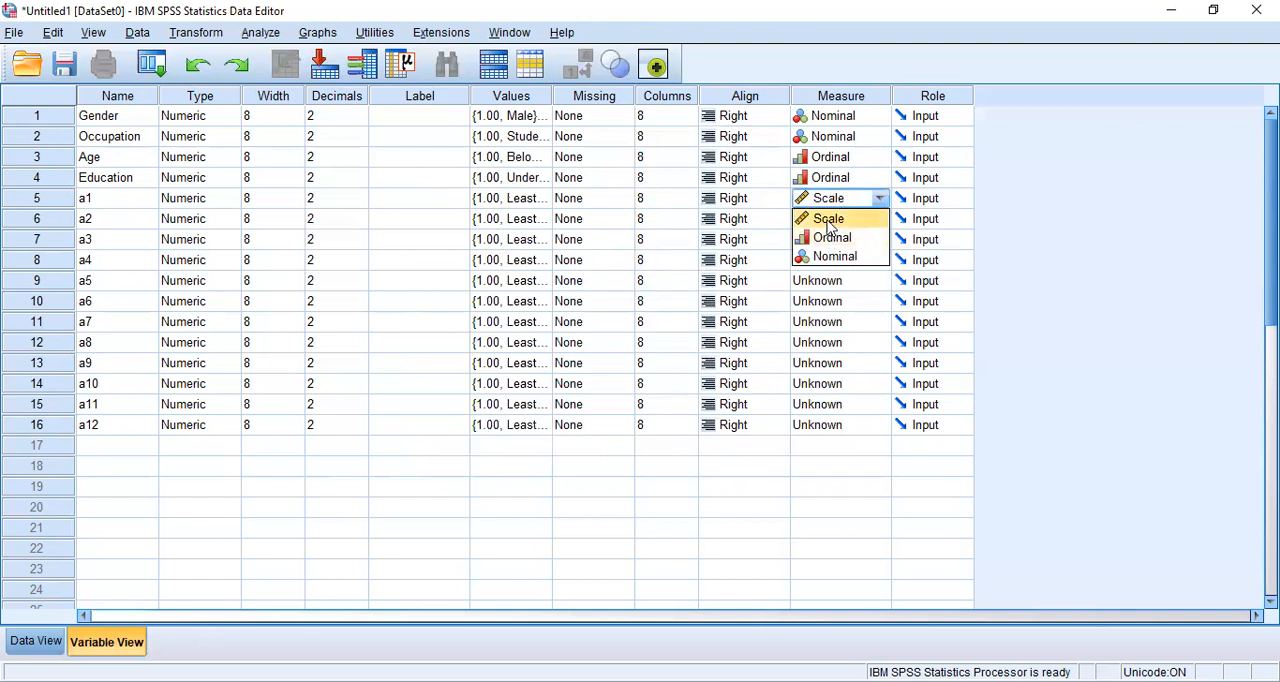
{"action": "left_click", "coordinate": [832, 219]}
Step: Apply the Scale measurement level to variables a2 through a12, and switch to Data View
{"action": "key", "text": "Down"}
{"action": "key", "text": "ctrl+v"}
{"action": "key", "text": "Down"}
{"action": "key", "text": "ctrl+v"}
{"action": "key", "text": "Down"}
{"action": "key", "text": "ctrl+v"}
{"action": "key", "text": "Down"}
{"action": "key", "text": "ctrl+v"}
{"action": "key", "text": "Down"}
{"action": "key", "text": "ctrl+v"}
{"action": "key", "text": "Down"}
{"action": "key", "text": "ctrl+v"}
{"action": "key", "text": "Down"}
{"action": "key", "text": "ctrl+v"}
{"action": "key", "text": "Down"}
{"action": "key", "text": "ctrl+v"}
{"action": "key", "text": "Down"}
{"action": "key", "text": "ctrl+v"}
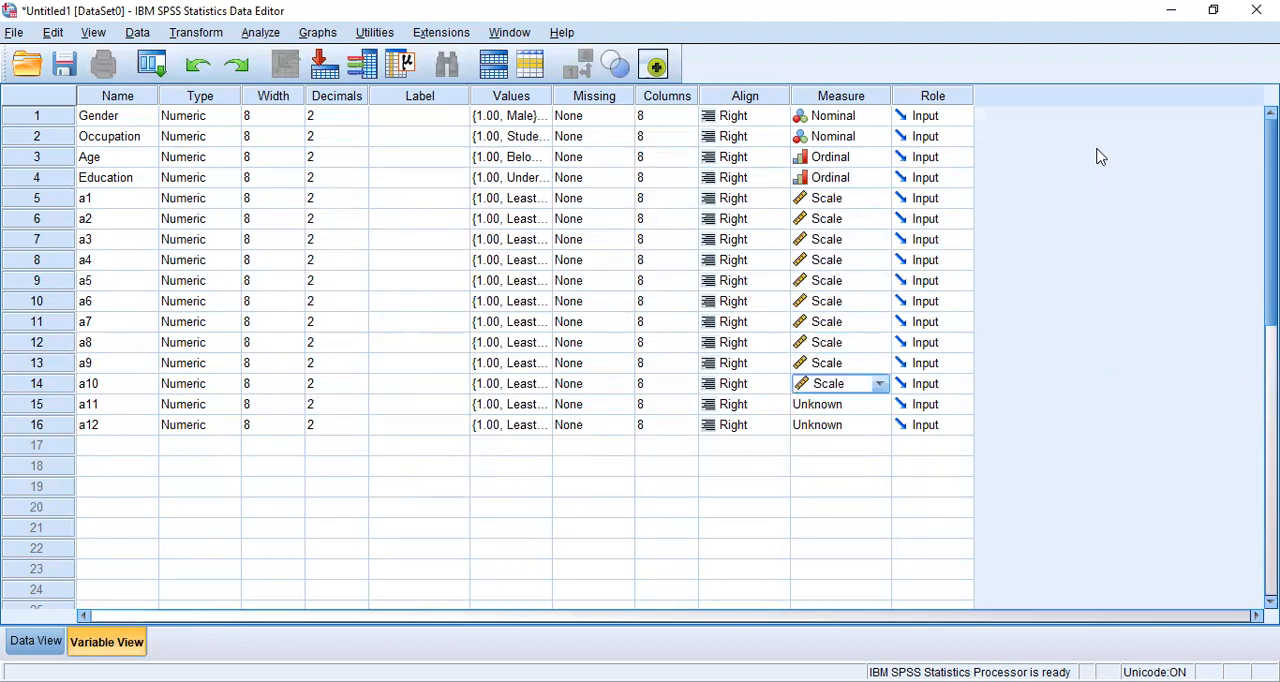
{"action": "key", "text": "Down"}
{"action": "key", "text": "ctrl+v"}
{"action": "key", "text": "Down"}
{"action": "key", "text": "ctrl+v"}
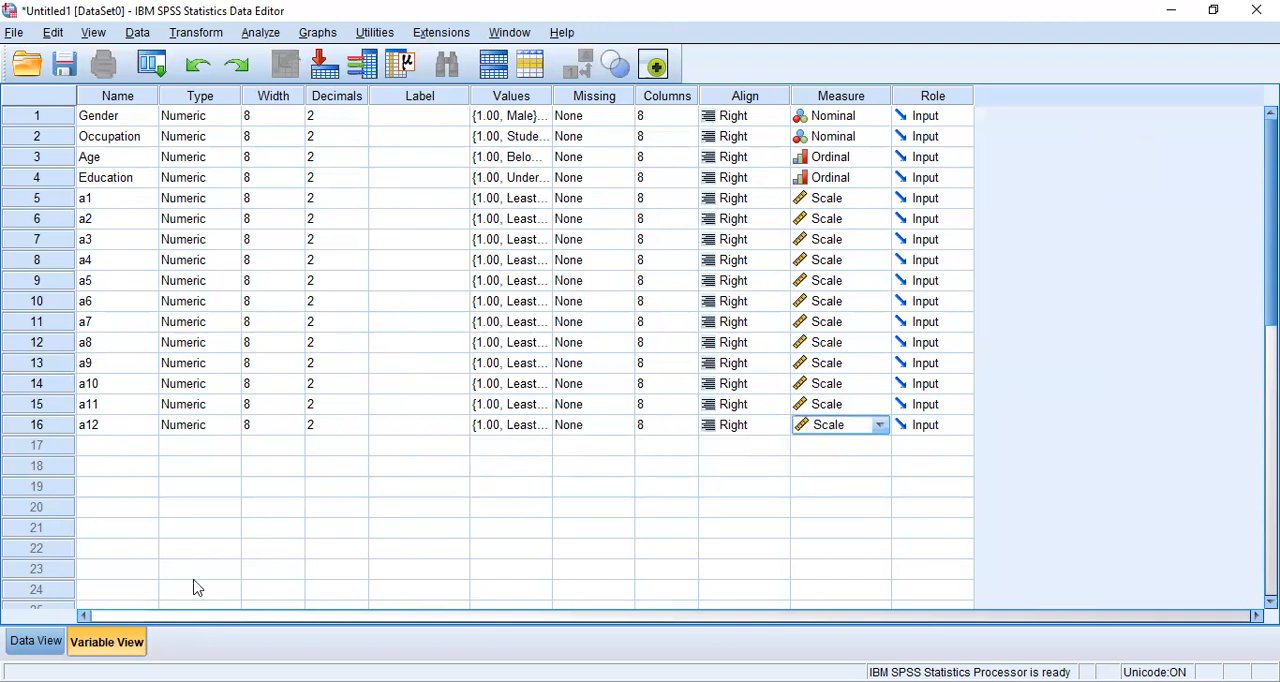
{"action": "left_click", "coordinate": [46, 646]}
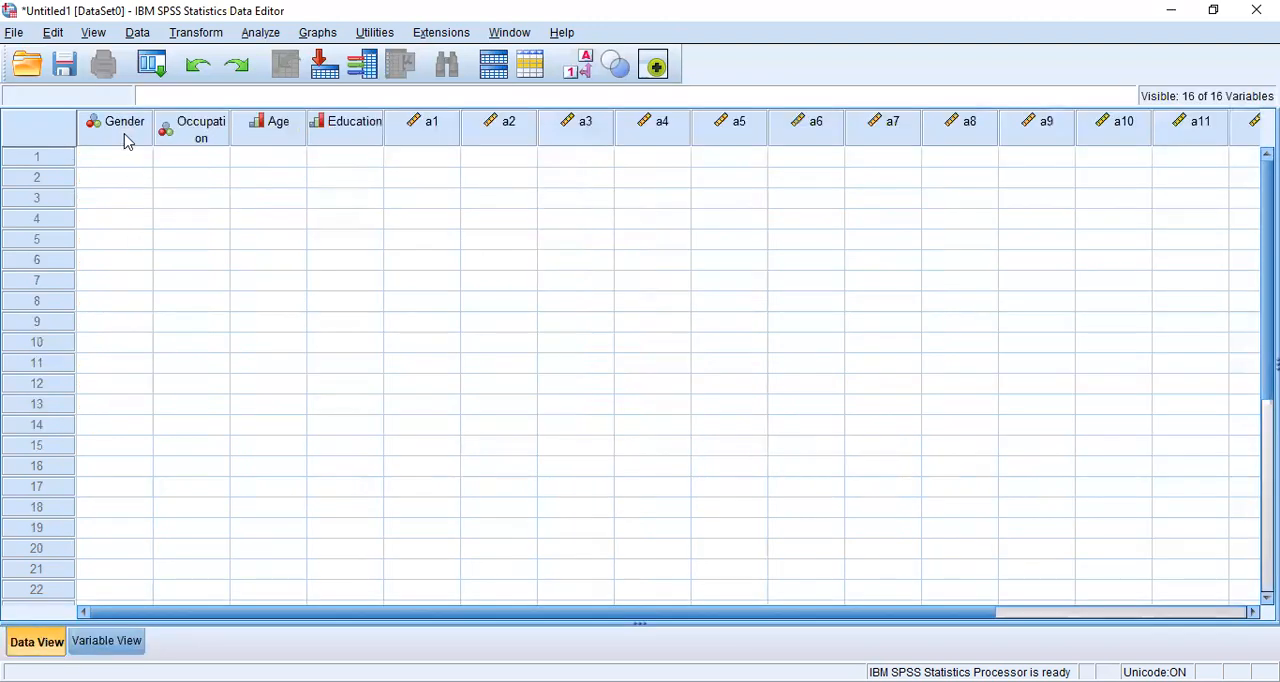